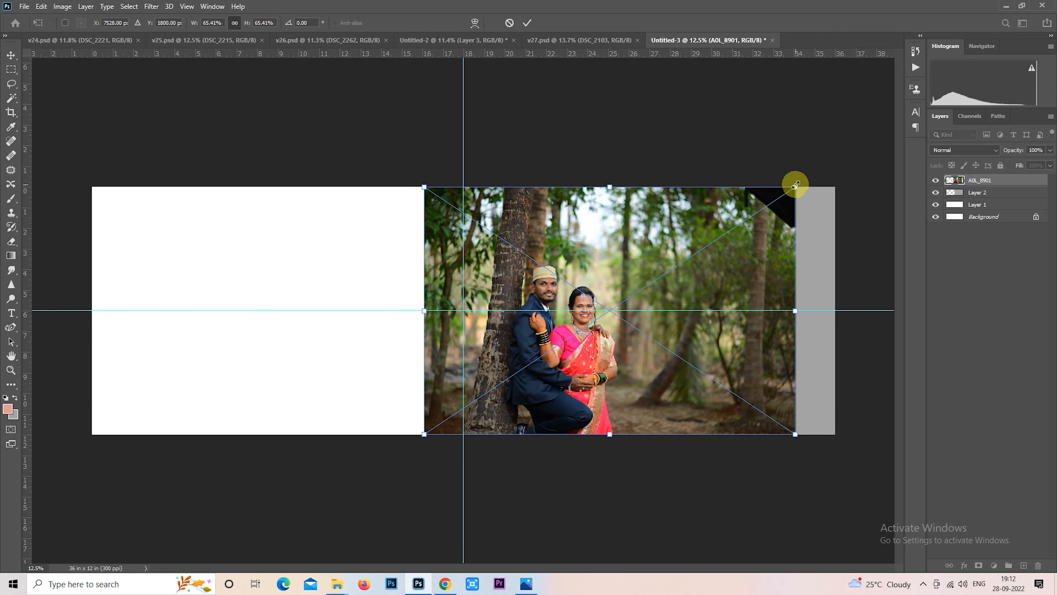
Step: Enlarge photo A0L_8901 to about 73% so it reaches the page's right edge, and clip it to Layer 2
{"action": "left_click_drag", "start_coordinate": [795, 185], "coordinate": [837, 154]}
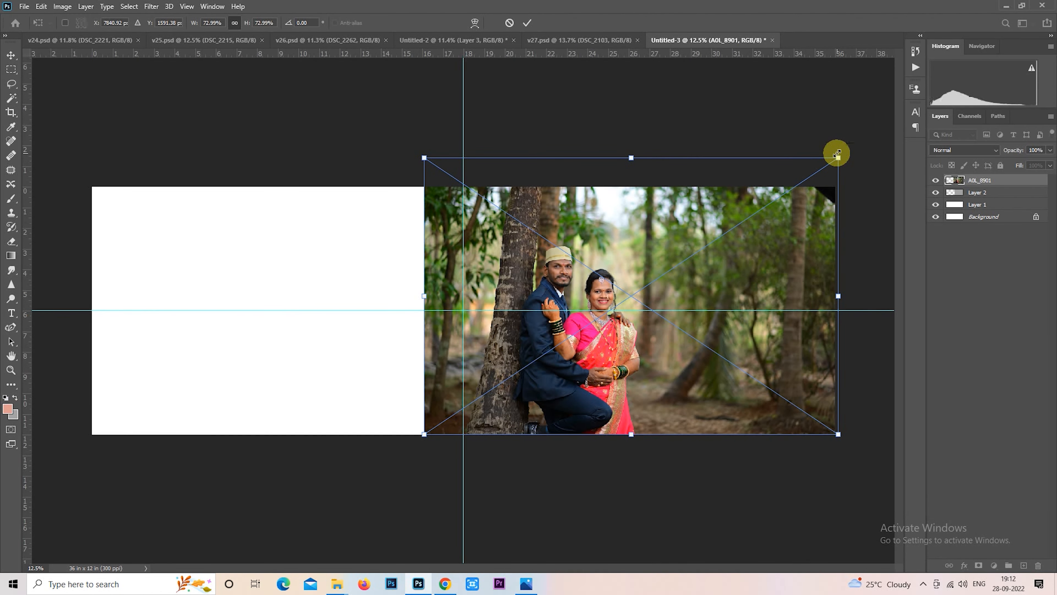
{"action": "key", "text": "Return"}
{"action": "right_click", "coordinate": [989, 189]}
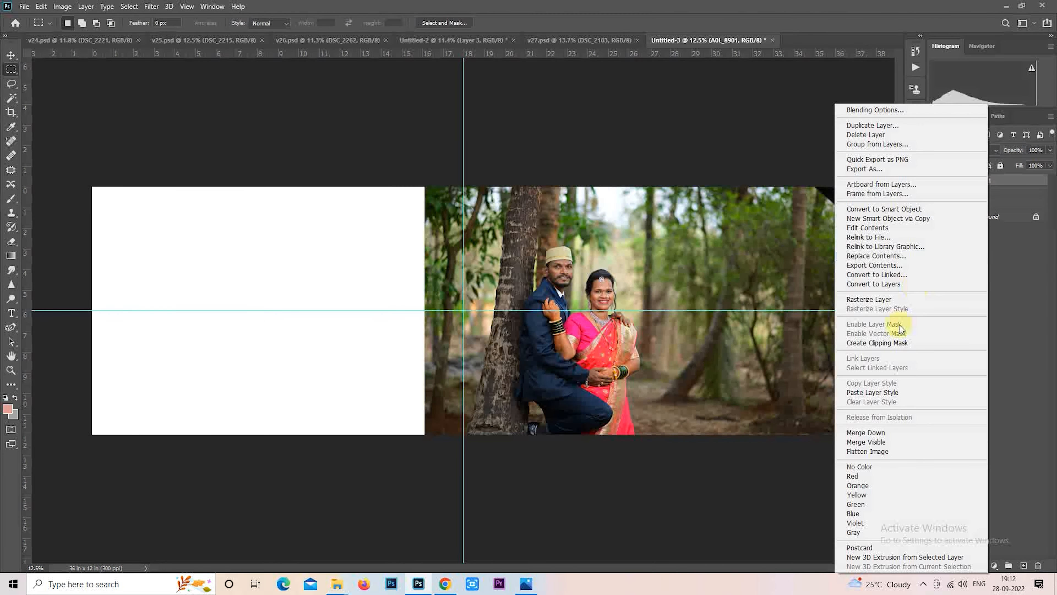
{"action": "left_click", "coordinate": [901, 342]}
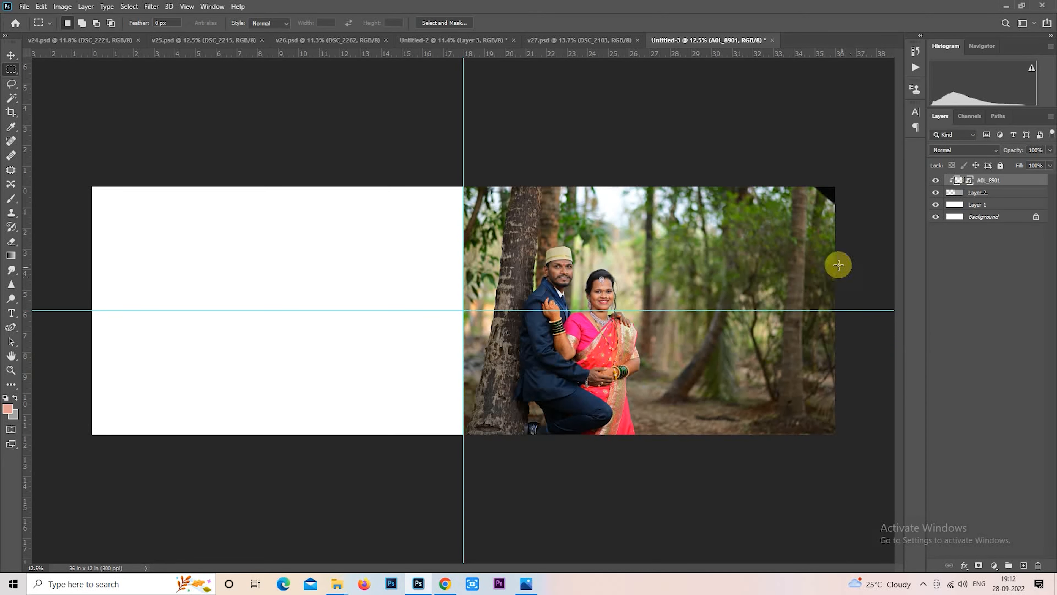
Step: On a new layer, create a grey-filled upright rectangle about 4 by 6.5 in over the background beside the couple
{"action": "left_click", "coordinate": [1023, 565]}
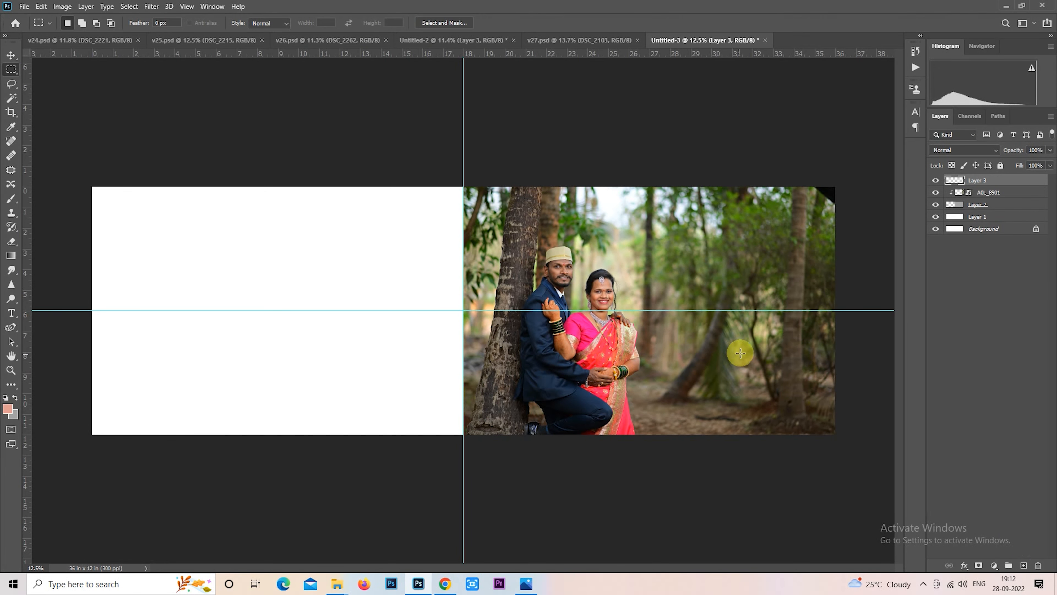
{"action": "scroll", "coordinate": [790, 321], "scroll_direction": "up", "scroll_amount": 4}
{"action": "left_click_drag", "start_coordinate": [787, 319], "coordinate": [576, 297]}
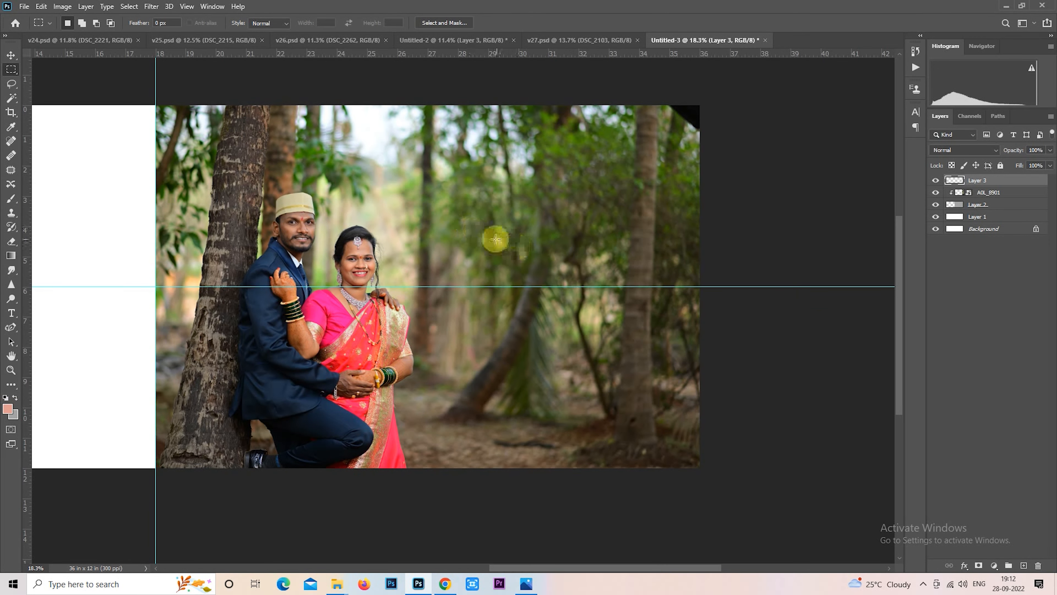
{"action": "left_click_drag", "start_coordinate": [485, 234], "coordinate": [608, 432]}
{"action": "key", "text": "ctrl+BackSpace"}
{"action": "key", "text": "ctrl+d"}
{"action": "left_click_drag", "start_coordinate": [565, 361], "coordinate": [542, 351]}
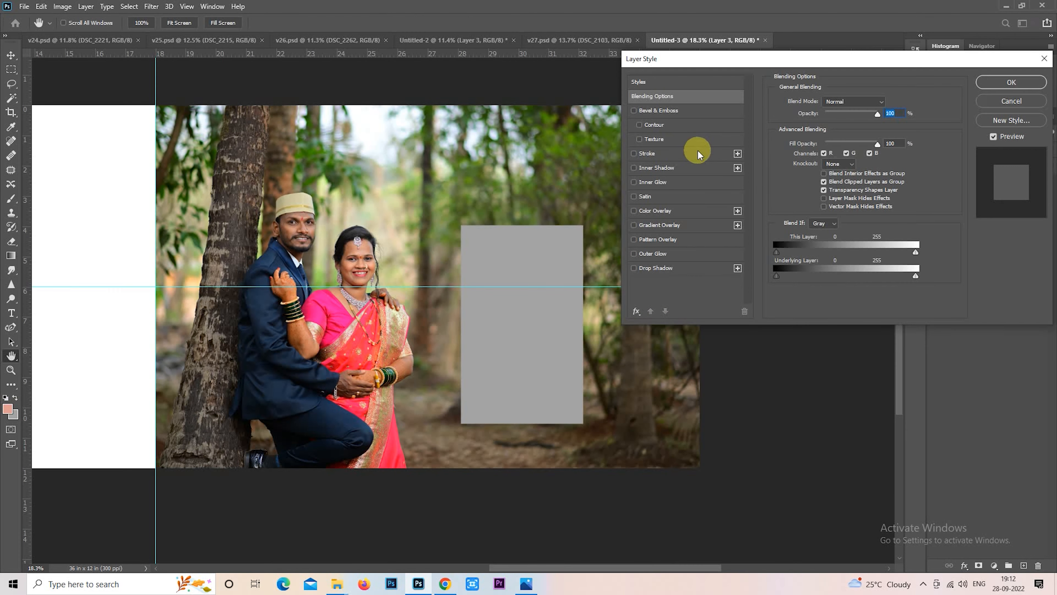
Step: Give the grey rectangle a 10 px white inside stroke and place a duplicate just to its right
{"action": "left_click", "coordinate": [698, 152]}
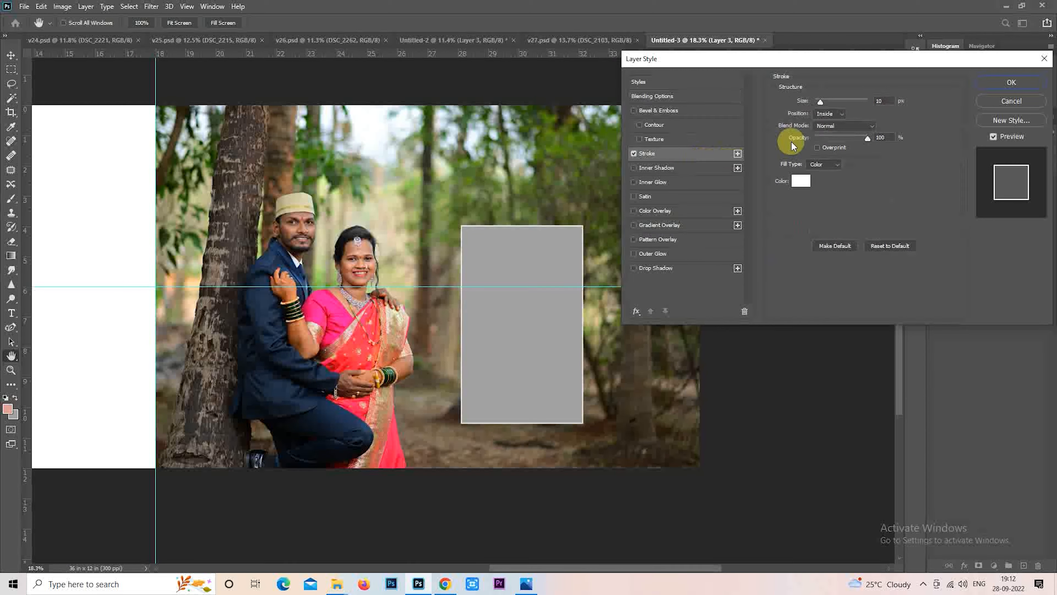
{"action": "left_click", "coordinate": [1012, 83]}
{"action": "key", "text": "ctrl+j"}
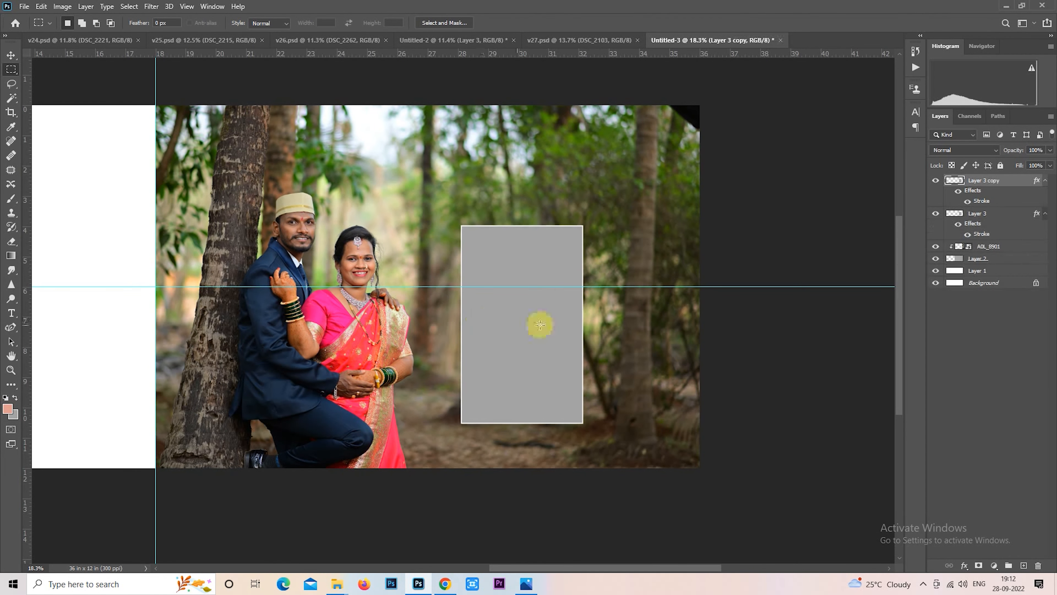
{"action": "left_click_drag", "start_coordinate": [545, 326], "coordinate": [673, 326]}
Step: Scale both rectangles together to about 95% width and 91% height and position them inside the page's right edge
{"action": "left_click", "coordinate": [980, 214], "text": "ctrl"}
{"action": "right_click", "coordinate": [537, 308]}
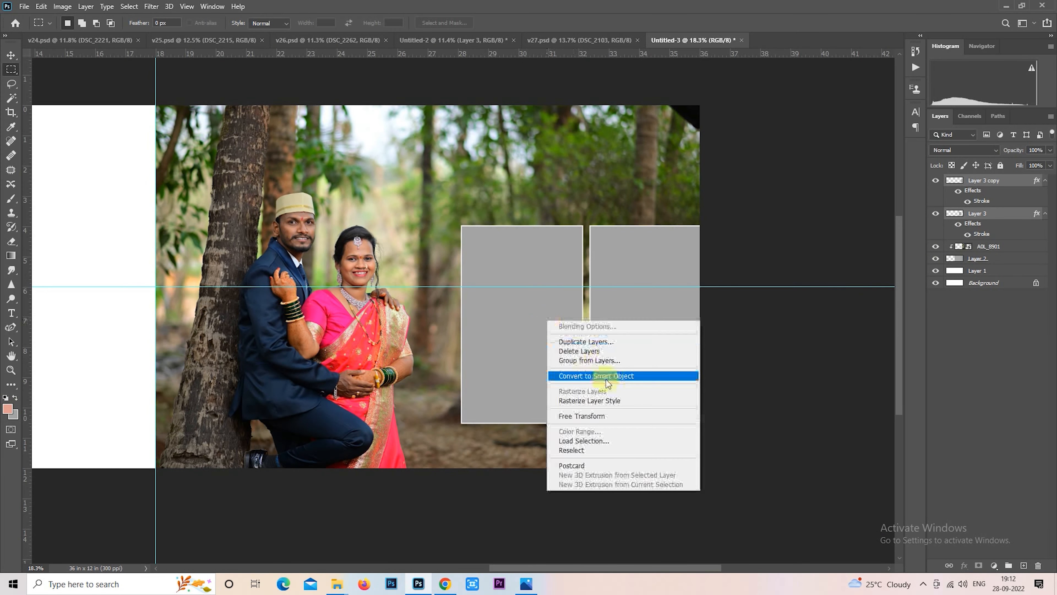
{"action": "left_click", "coordinate": [621, 414]}
{"action": "left_click_drag", "start_coordinate": [628, 370], "coordinate": [599, 372]}
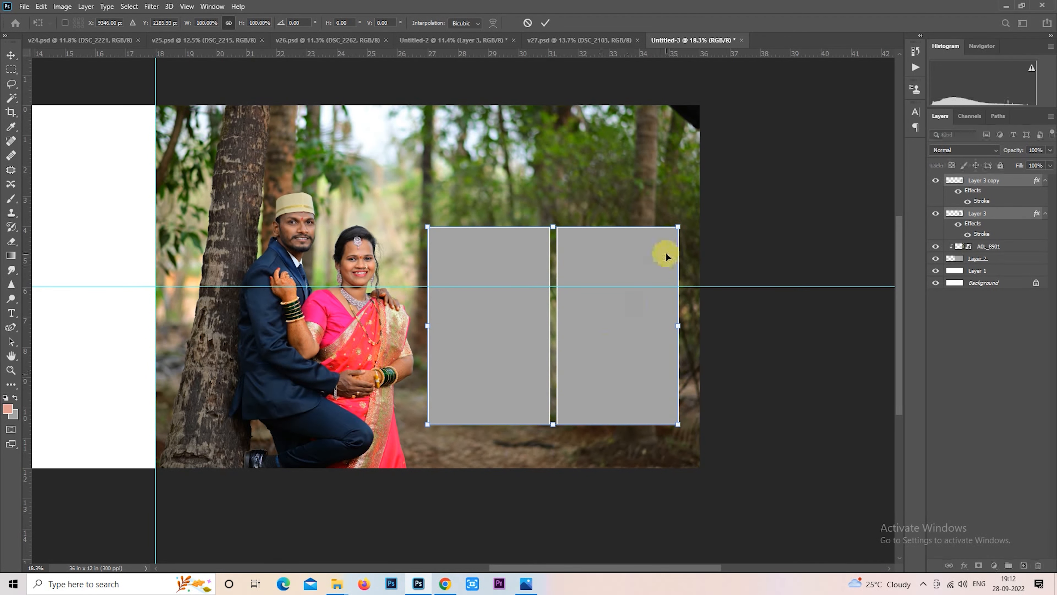
{"action": "left_click_drag", "start_coordinate": [677, 225], "coordinate": [667, 243]}
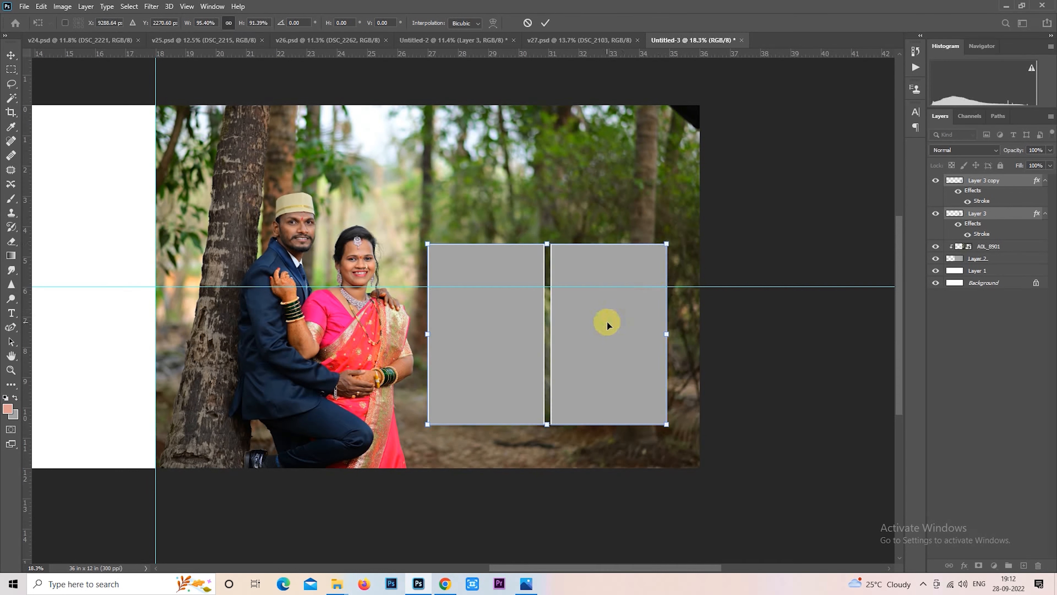
{"action": "left_click_drag", "start_coordinate": [608, 322], "coordinate": [615, 318]}
{"action": "key", "text": "Return"}
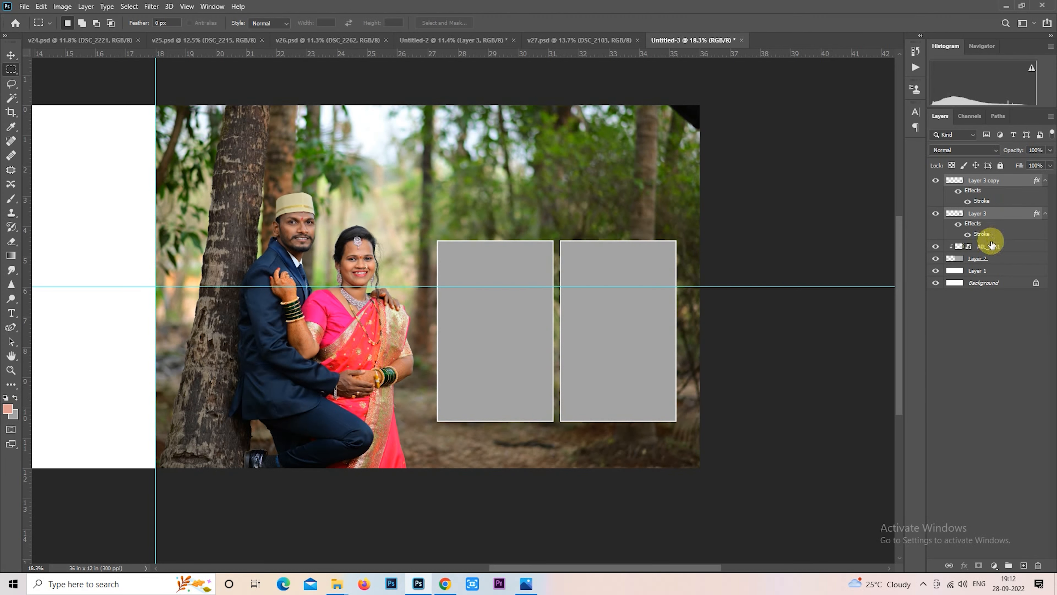
Step: Add a new layer above A0L_8901 and fill a grey backing rectangle slightly larger than the two frames
{"action": "left_click", "coordinate": [992, 237]}
{"action": "left_click", "coordinate": [1002, 247]}
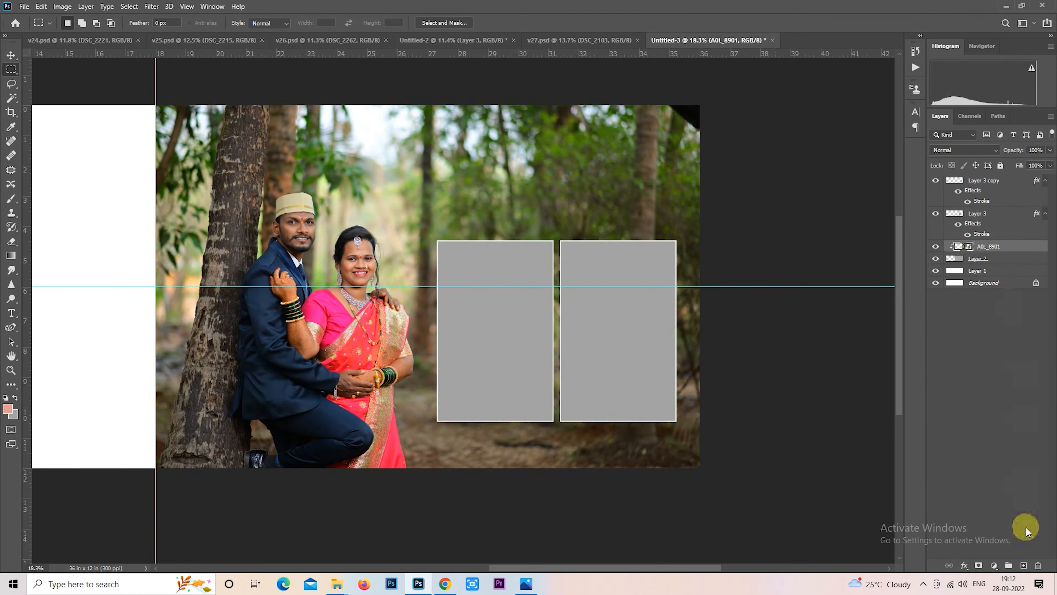
{"action": "left_click", "coordinate": [1026, 565]}
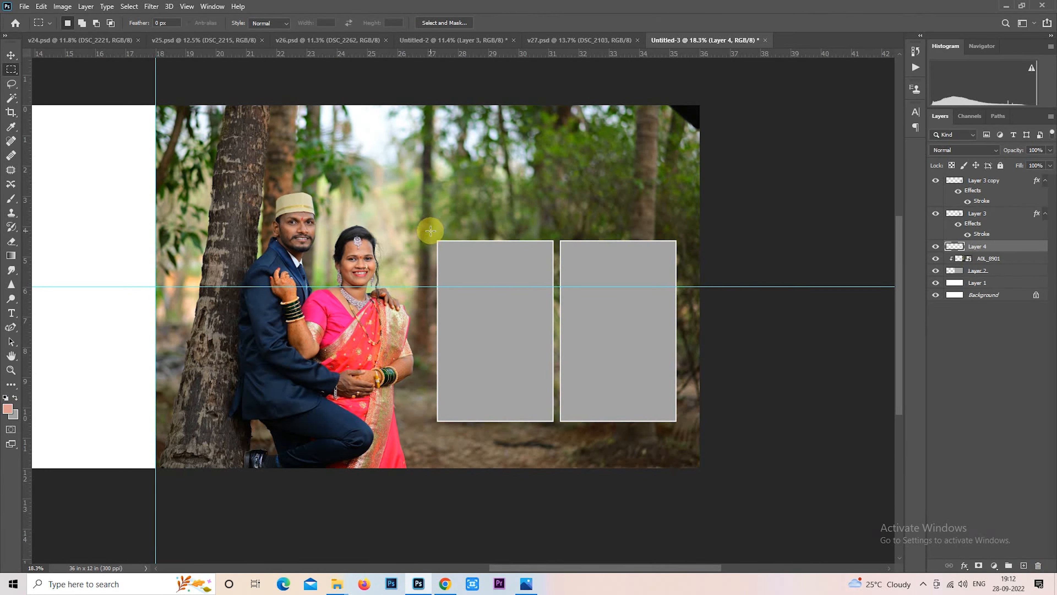
{"action": "left_click_drag", "start_coordinate": [430, 230], "coordinate": [682, 428]}
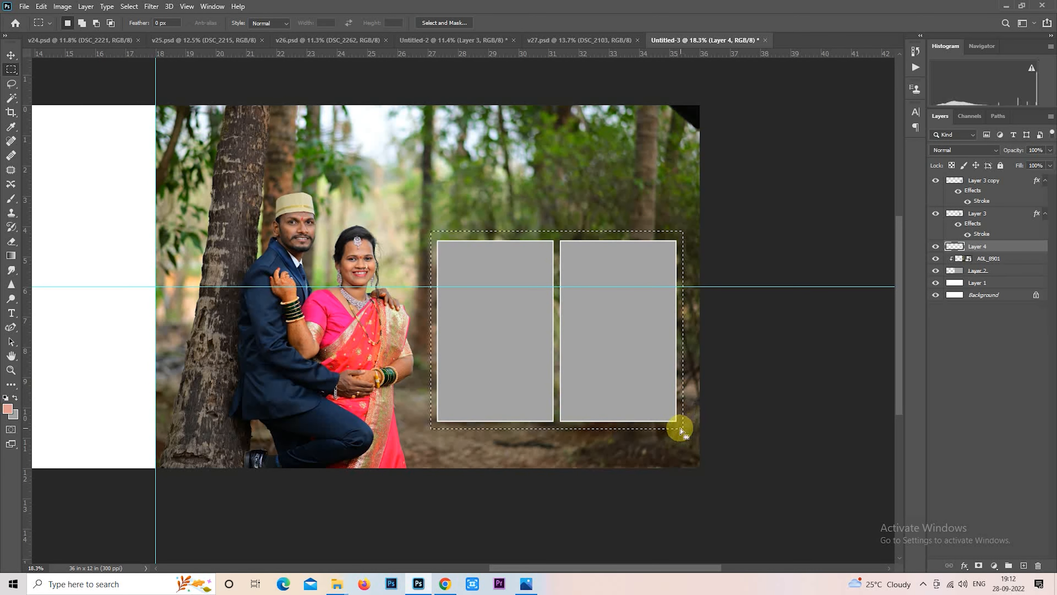
{"action": "key", "text": "ctrl+BackSpace"}
Step: Lighten the backing rectangle to white with Hue/Saturation, set its layer opacity to 50%, and deselect
{"action": "key", "text": "ctrl+u"}
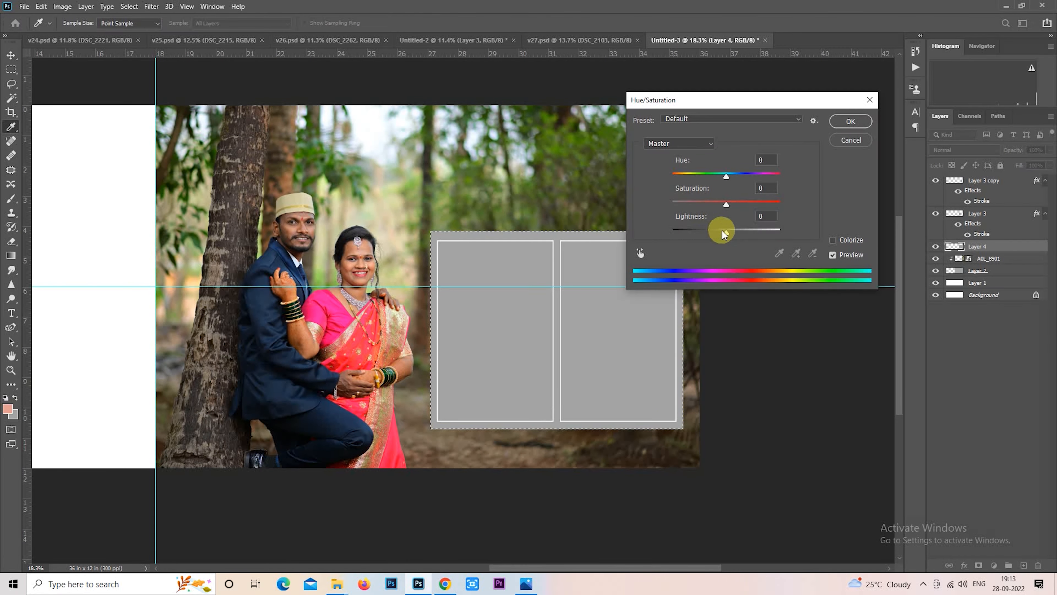
{"action": "left_click_drag", "start_coordinate": [723, 234], "coordinate": [779, 230]}
{"action": "left_click", "coordinate": [853, 122]}
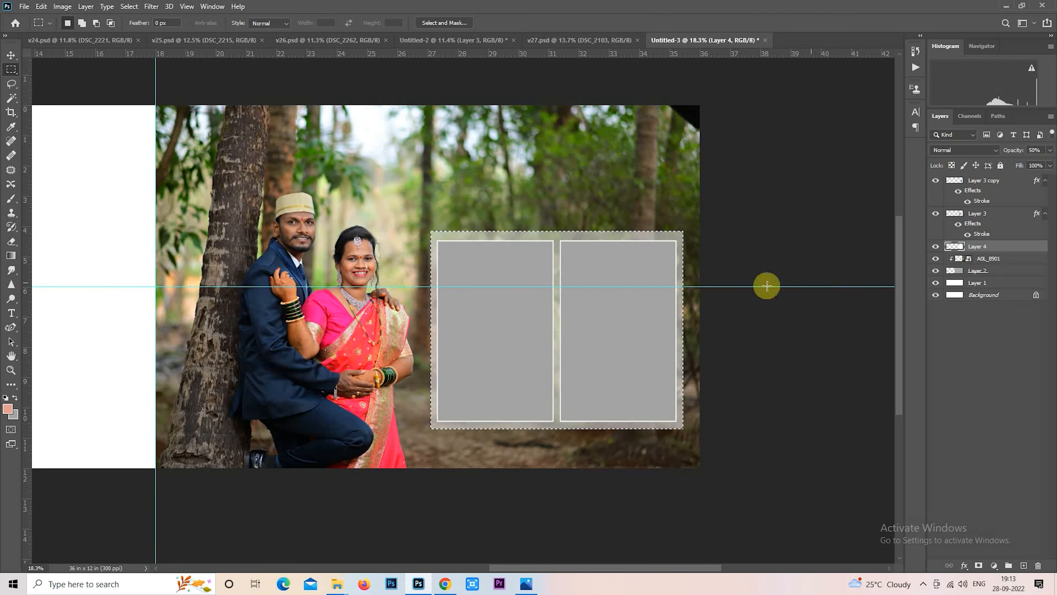
{"action": "key", "text": "ctrl+d"}
Step: Widen the translucent backing rectangle evenly on both sides to about 8.39 in with Free Transform
{"action": "scroll", "coordinate": [599, 331], "scroll_direction": "up", "scroll_amount": 2}
{"action": "right_click", "coordinate": [574, 277]}
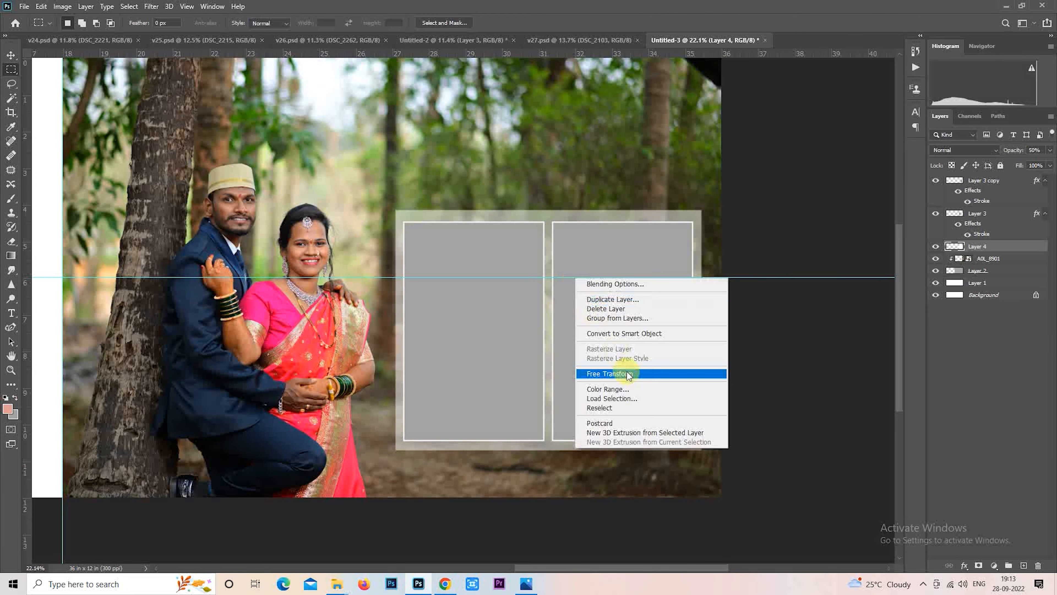
{"action": "left_click", "coordinate": [629, 374]}
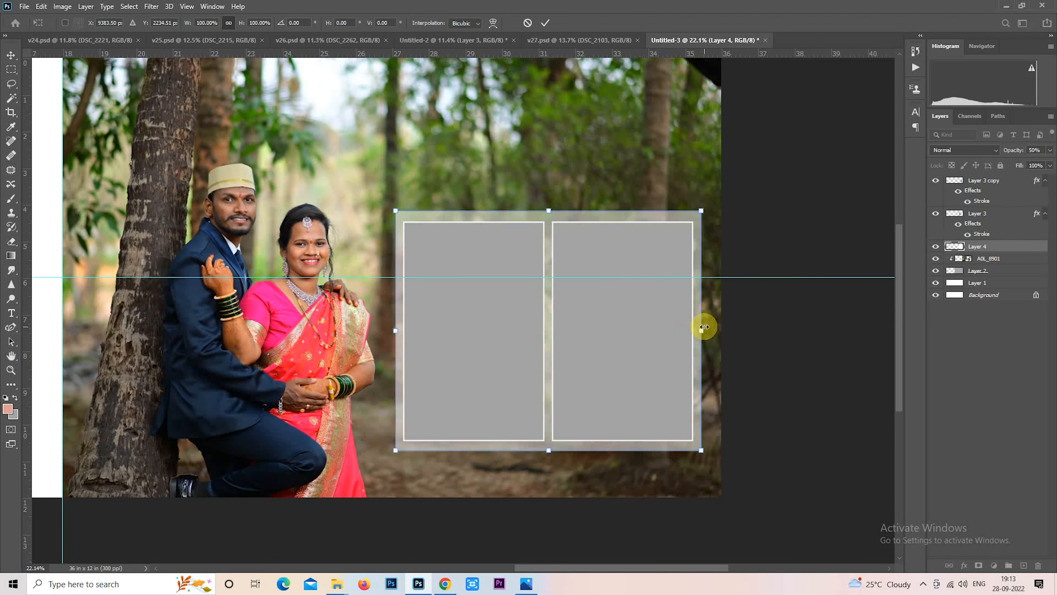
{"action": "left_click_drag", "start_coordinate": [703, 330], "coordinate": [704, 329]}
{"action": "key", "text": "ctrl+z"}
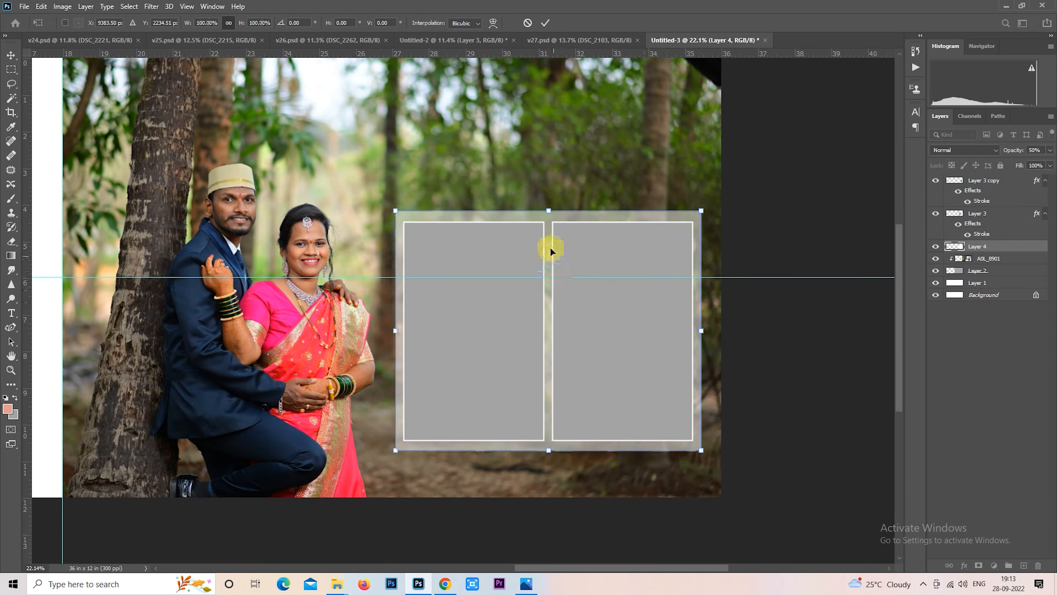
{"action": "left_click_drag", "start_coordinate": [701, 330], "coordinate": [702, 330]}
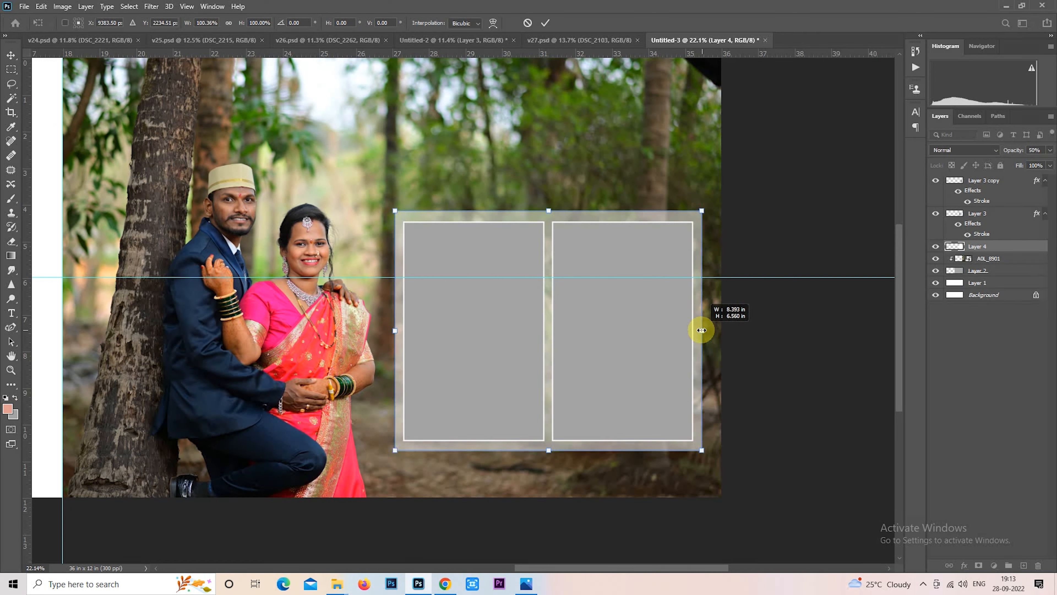
Step: Place photos A0L_8896 and A0L_8900 from File Explorer's cp folder into the document directly above Layer 3
{"action": "left_click", "coordinate": [970, 213]}
{"action": "key", "text": "m"}
{"action": "left_click", "coordinate": [342, 584]}
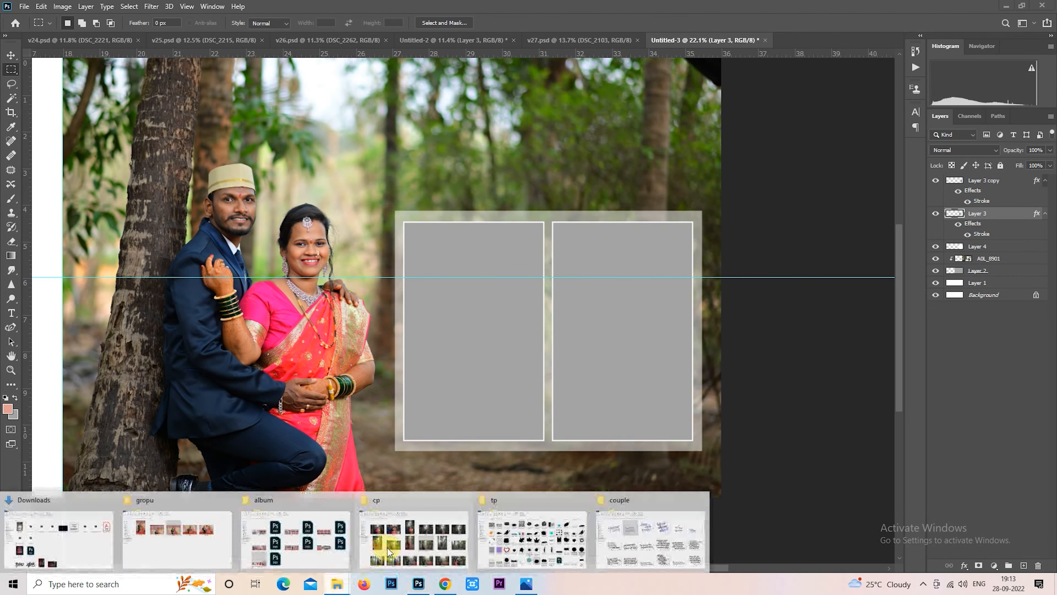
{"action": "left_click", "coordinate": [412, 541]}
{"action": "left_click", "coordinate": [510, 329]}
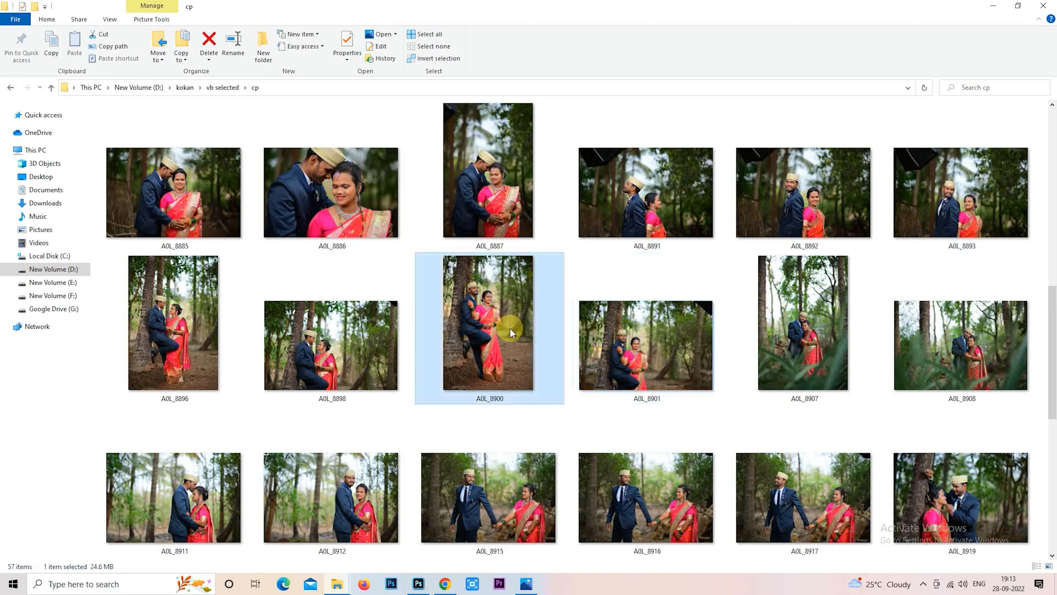
{"action": "left_click", "coordinate": [208, 343]}
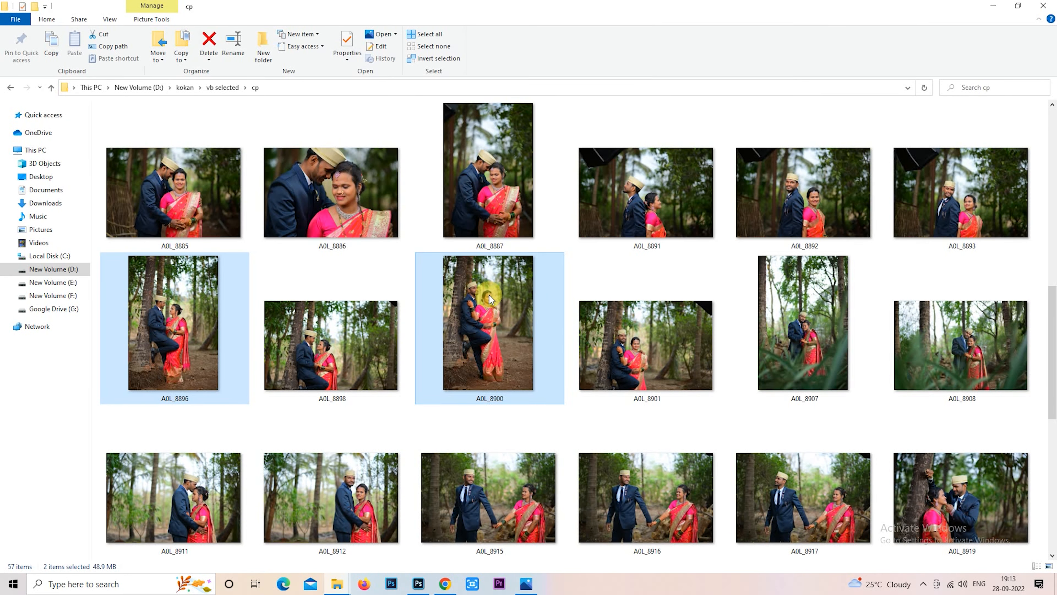
{"action": "left_click_drag", "start_coordinate": [489, 295], "coordinate": [494, 352]}
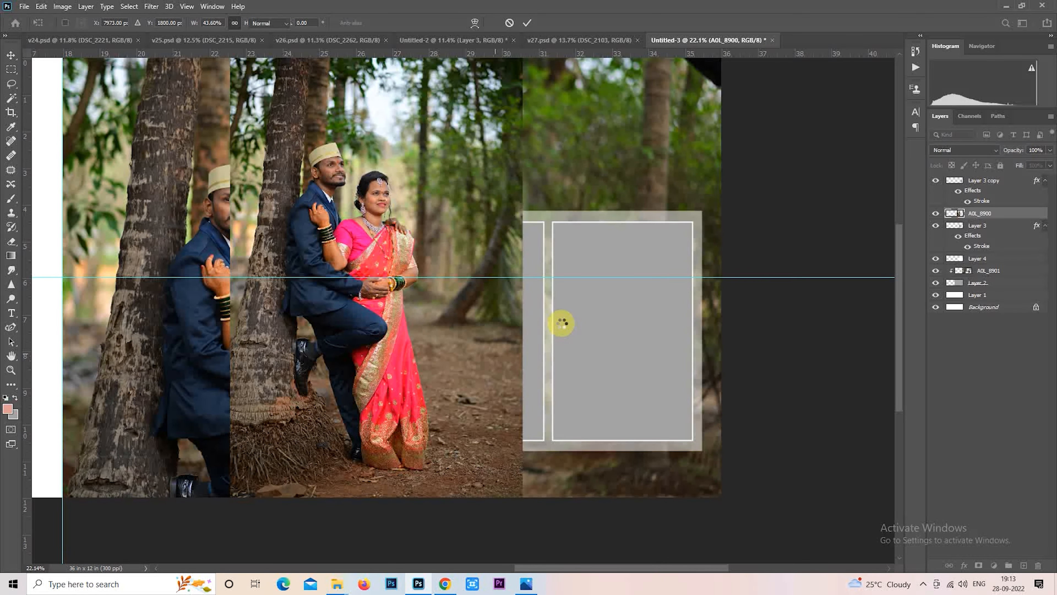
{"action": "key", "text": "Return"}
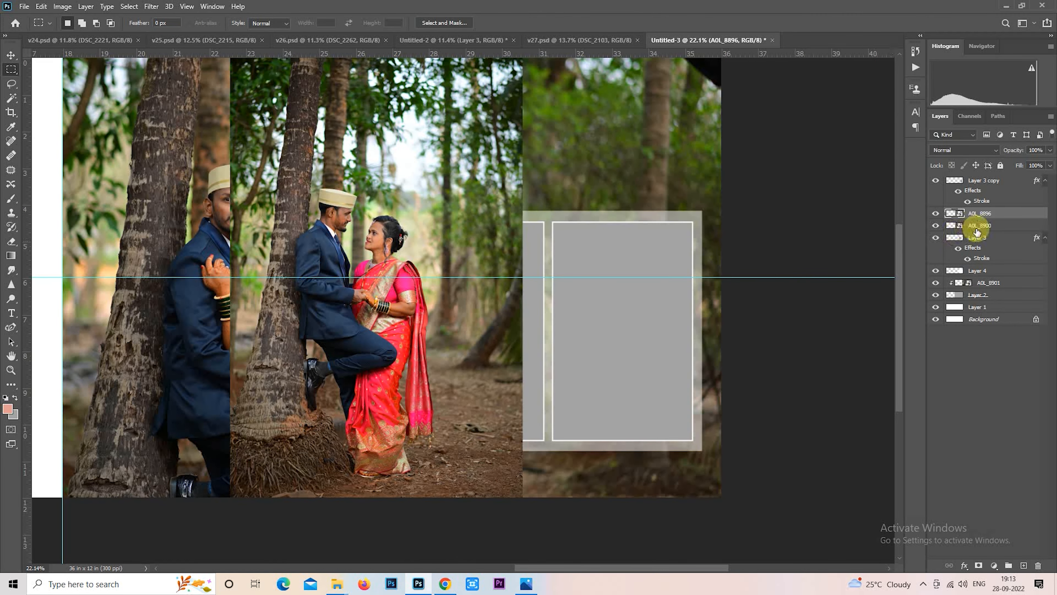
{"action": "key", "text": "Return"}
Step: Scale both placed photos together to about 55% and position them over the left frame
{"action": "right_click", "coordinate": [382, 179]}
{"action": "left_click", "coordinate": [448, 332]}
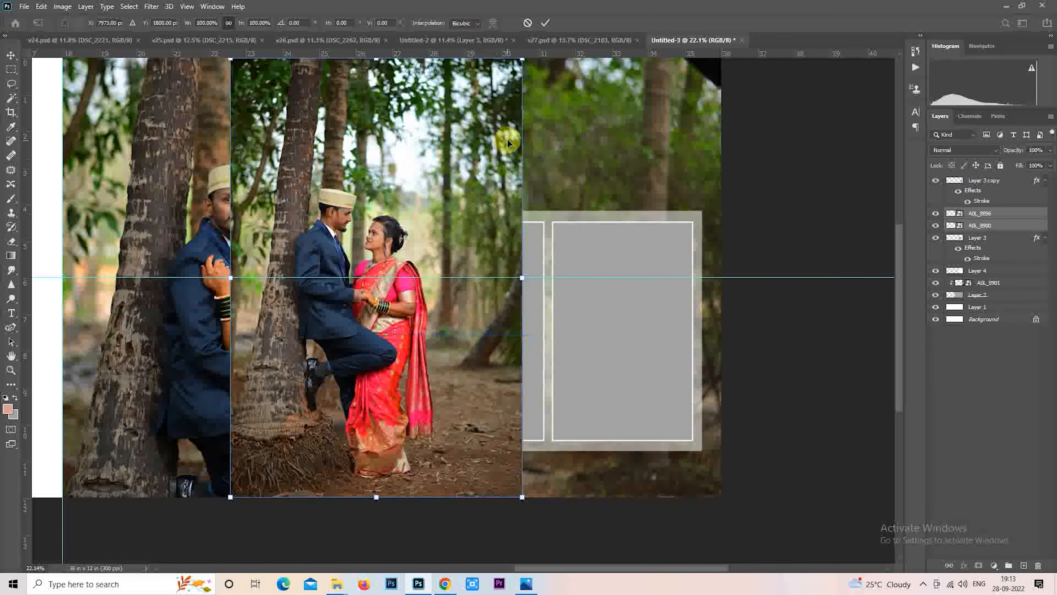
{"action": "left_click_drag", "start_coordinate": [521, 57], "coordinate": [354, 287]}
{"action": "left_click_drag", "start_coordinate": [313, 359], "coordinate": [479, 301]}
{"action": "left_click_drag", "start_coordinate": [520, 255], "coordinate": [556, 197]}
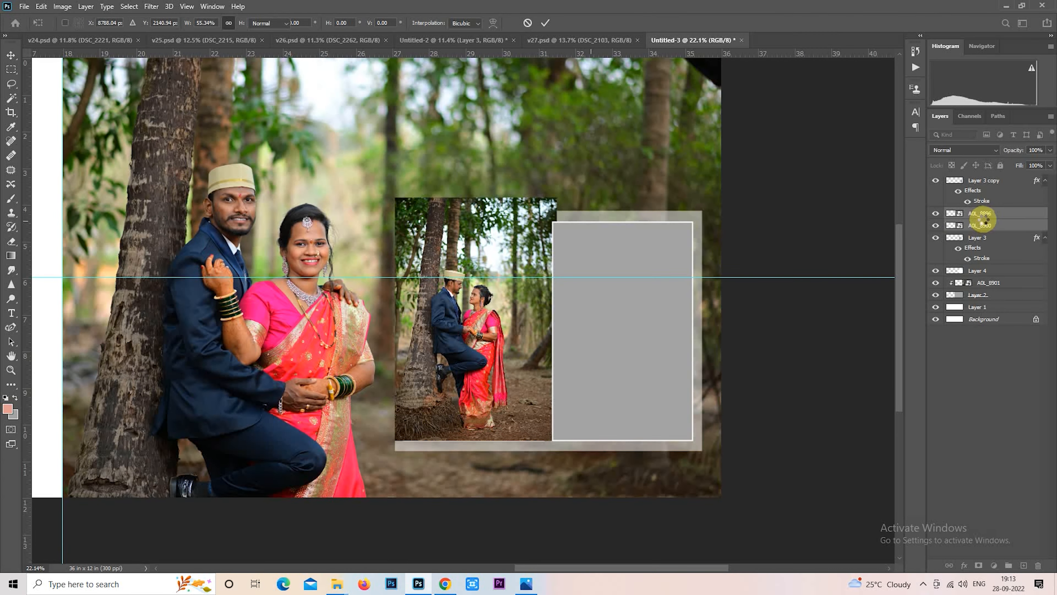
Step: Move photo A0L_8896 above Layer 3 copy in the stacking order and shift it over the right frame
{"action": "left_click_drag", "start_coordinate": [983, 213], "coordinate": [995, 179]}
{"action": "key", "text": "m"}
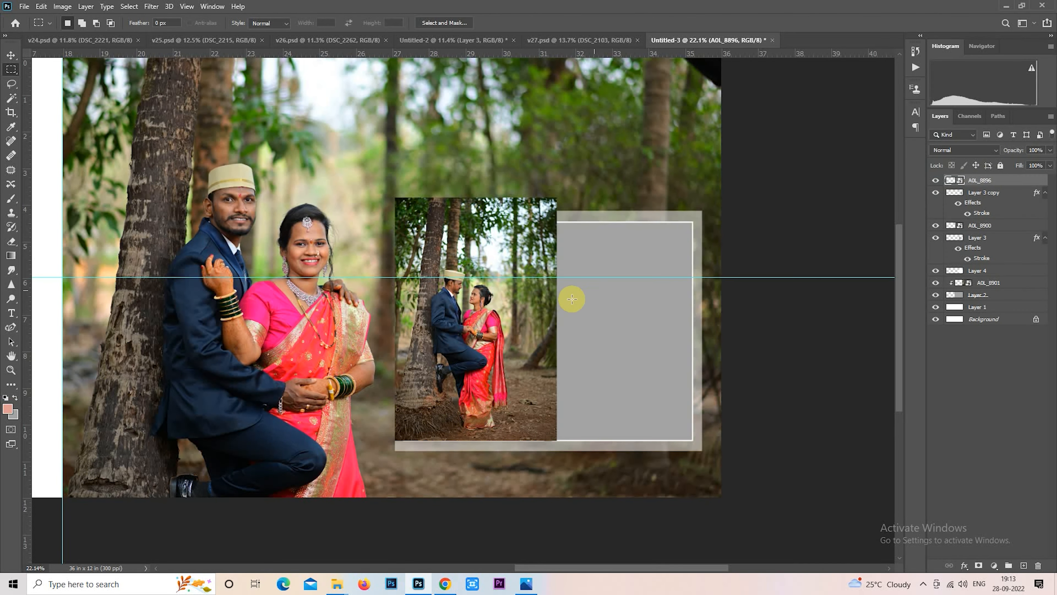
{"action": "left_click_drag", "start_coordinate": [513, 329], "coordinate": [685, 307]}
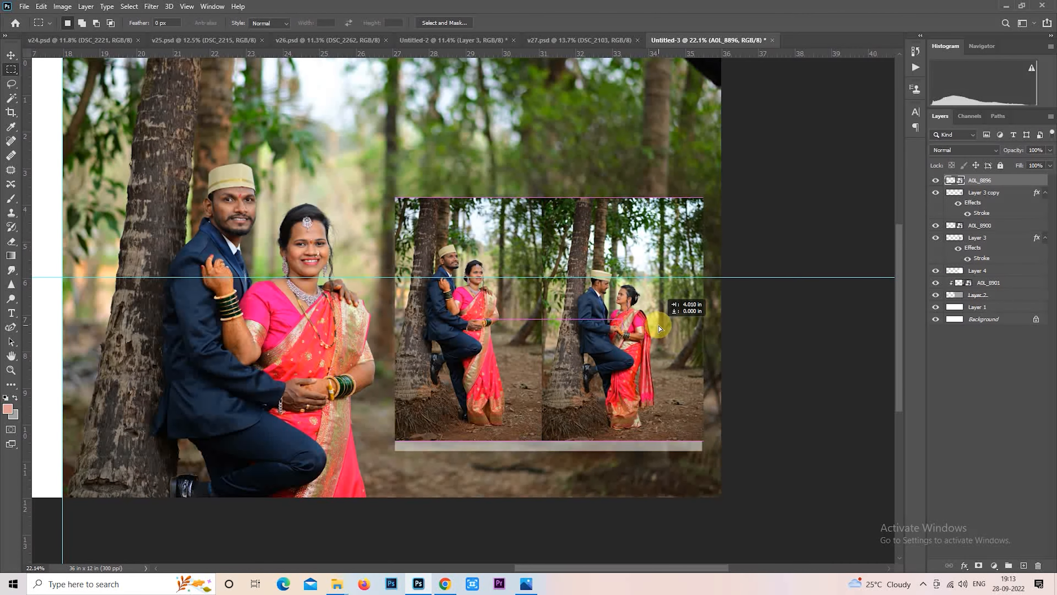
Step: Clip photo A0L_8896 to the right frame, enlarge it to about 28.5%, and reposition the couple inside the frame
{"action": "left_click", "coordinate": [937, 237]}
{"action": "right_click", "coordinate": [976, 185]}
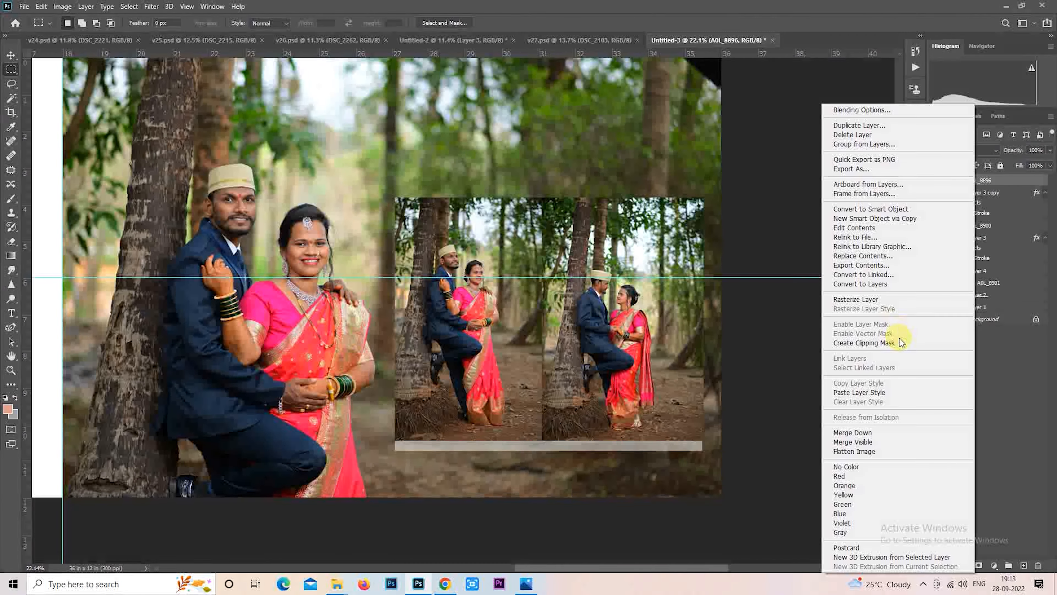
{"action": "left_click", "coordinate": [897, 339]}
{"action": "right_click", "coordinate": [580, 295]}
{"action": "left_click", "coordinate": [637, 448]}
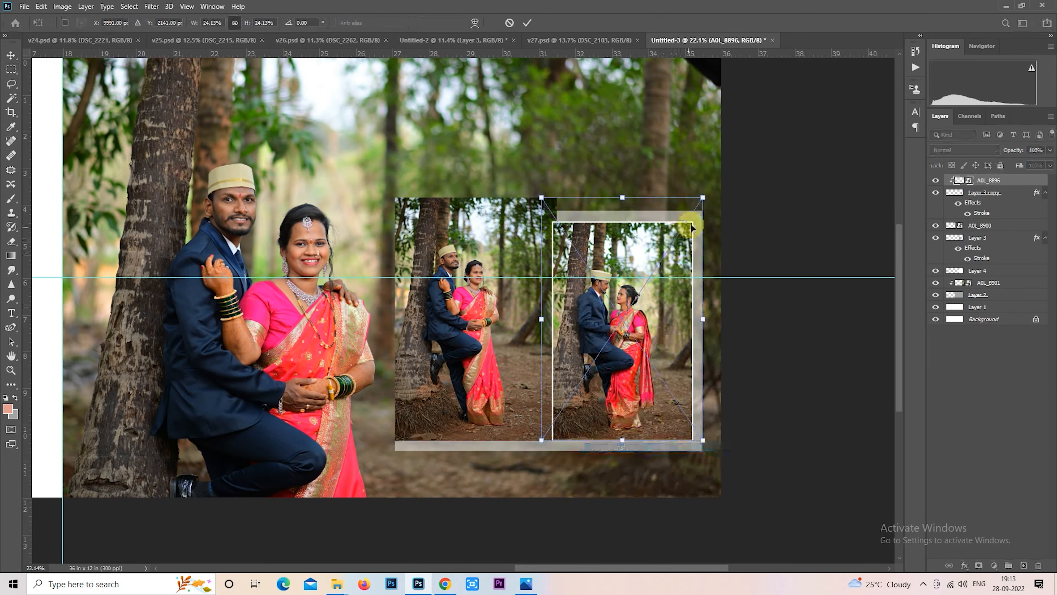
{"action": "left_click_drag", "start_coordinate": [704, 198], "coordinate": [726, 138]}
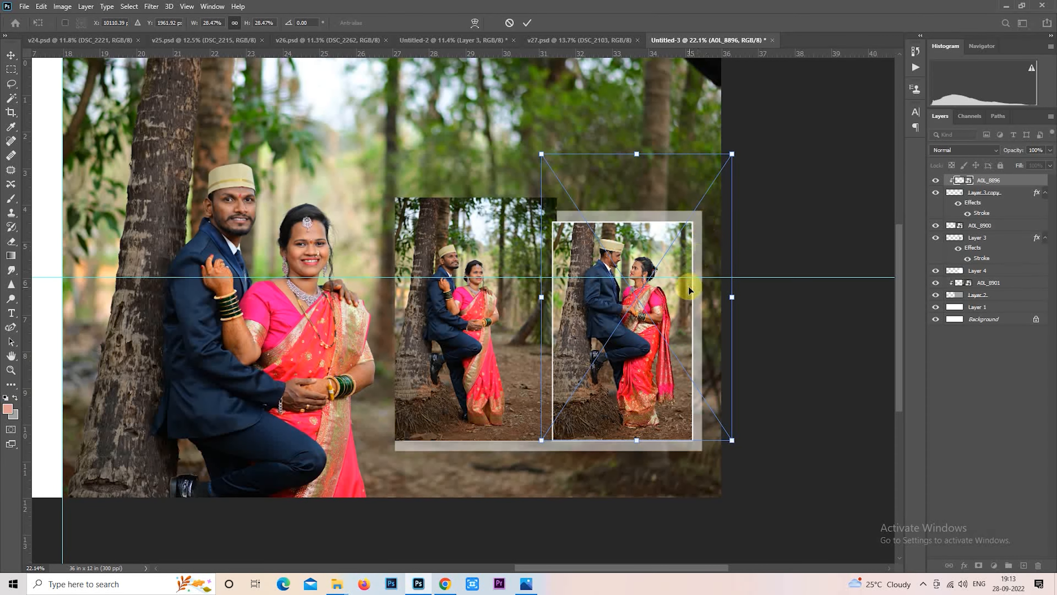
{"action": "left_click_drag", "start_coordinate": [688, 296], "coordinate": [680, 300]}
{"action": "left_click", "coordinate": [852, 259]}
Step: Clip photo A0L_8900 to the left inset frame on Layer 3
{"action": "left_click", "coordinate": [984, 226]}
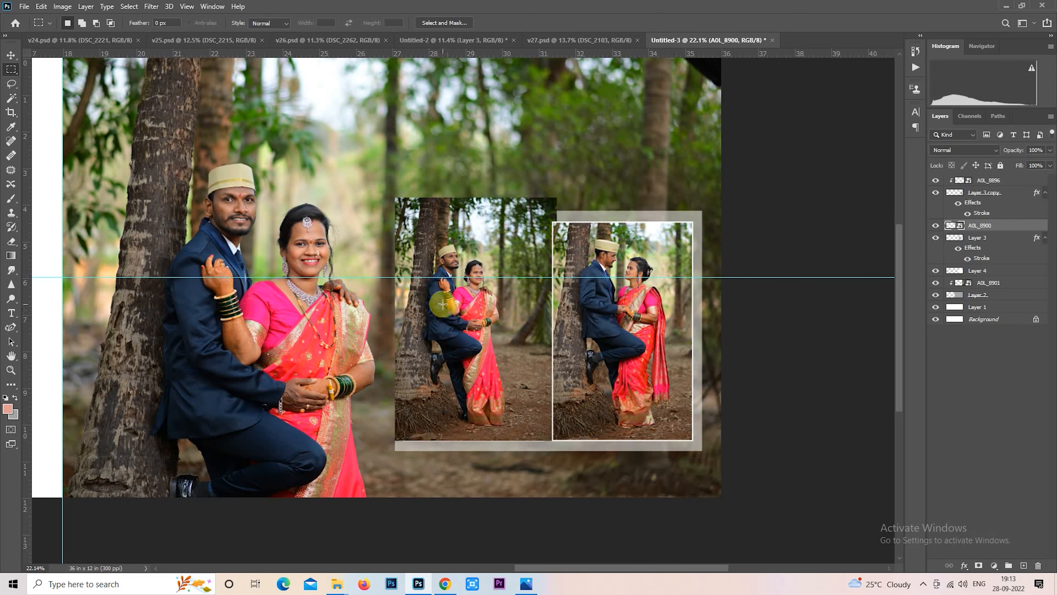
{"action": "right_click", "coordinate": [442, 305]}
{"action": "left_click", "coordinate": [478, 457]}
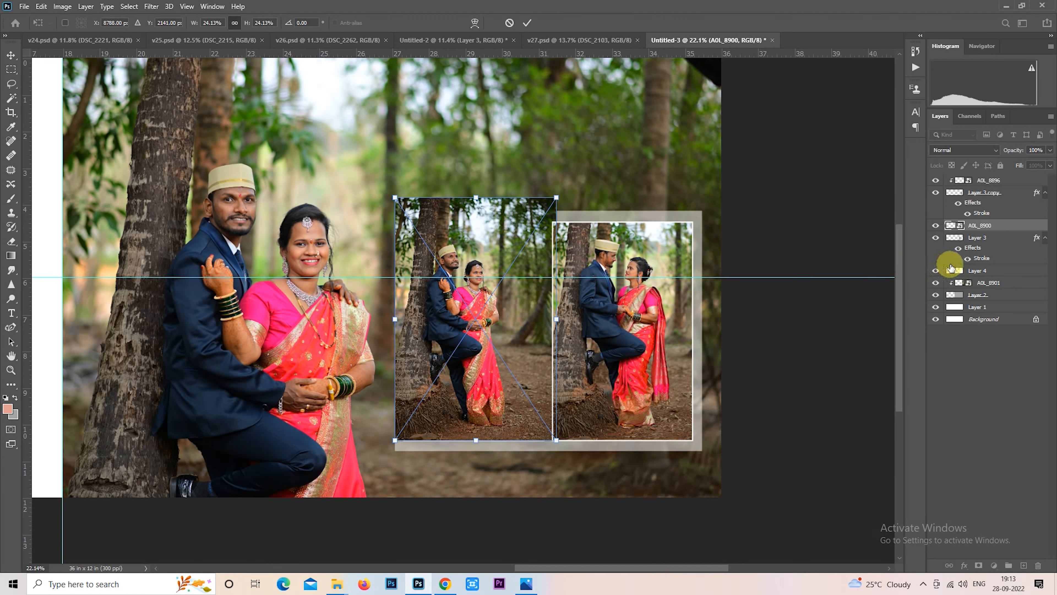
{"action": "key", "text": "Return"}
{"action": "right_click", "coordinate": [979, 225]}
{"action": "left_click", "coordinate": [876, 343]}
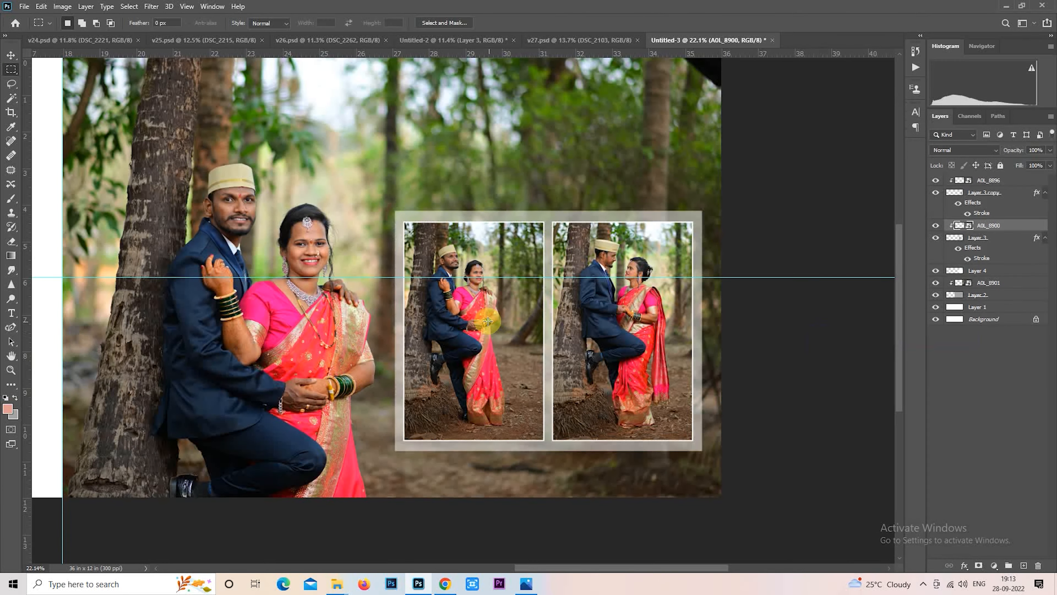
Step: Enlarge photo A0L_8900 slightly and shift it right so the couple sits centred inside the left inset frame
{"action": "right_click", "coordinate": [488, 320]}
{"action": "left_click", "coordinate": [544, 471]}
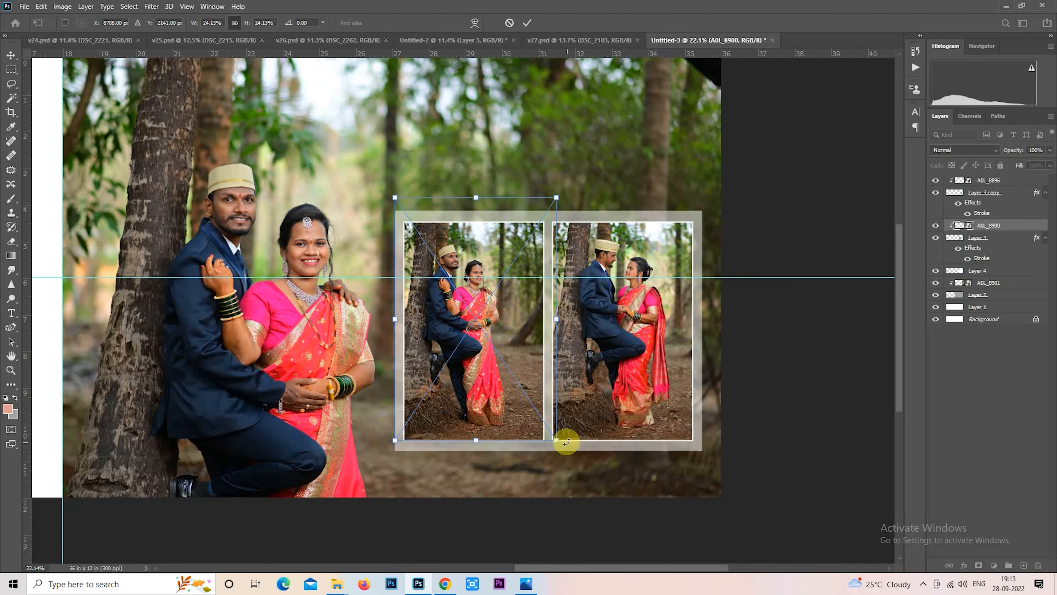
{"action": "left_click_drag", "start_coordinate": [558, 442], "coordinate": [559, 443]}
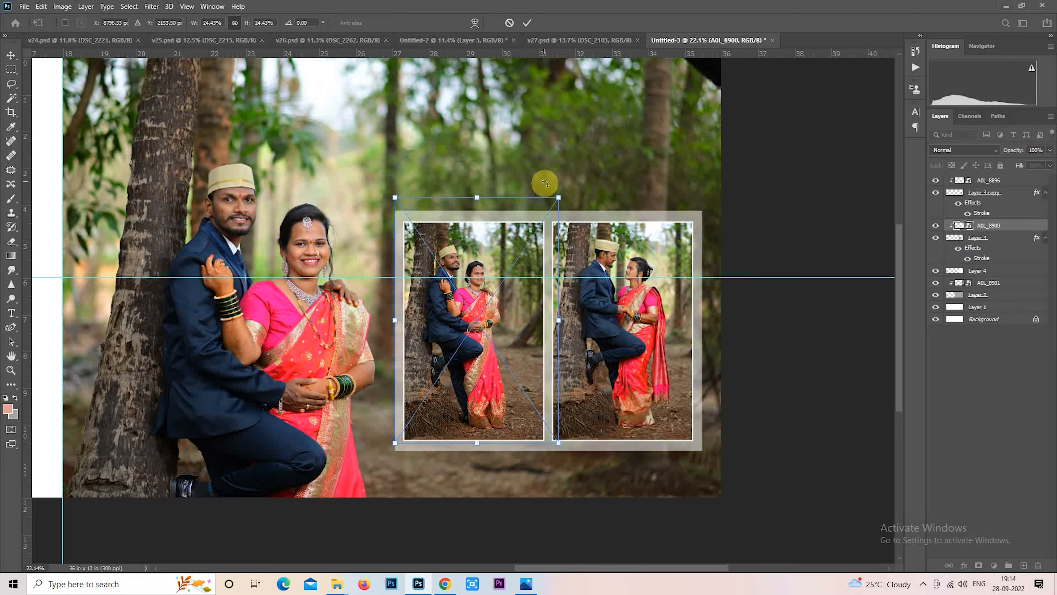
{"action": "left_click_drag", "start_coordinate": [516, 318], "coordinate": [518, 304]}
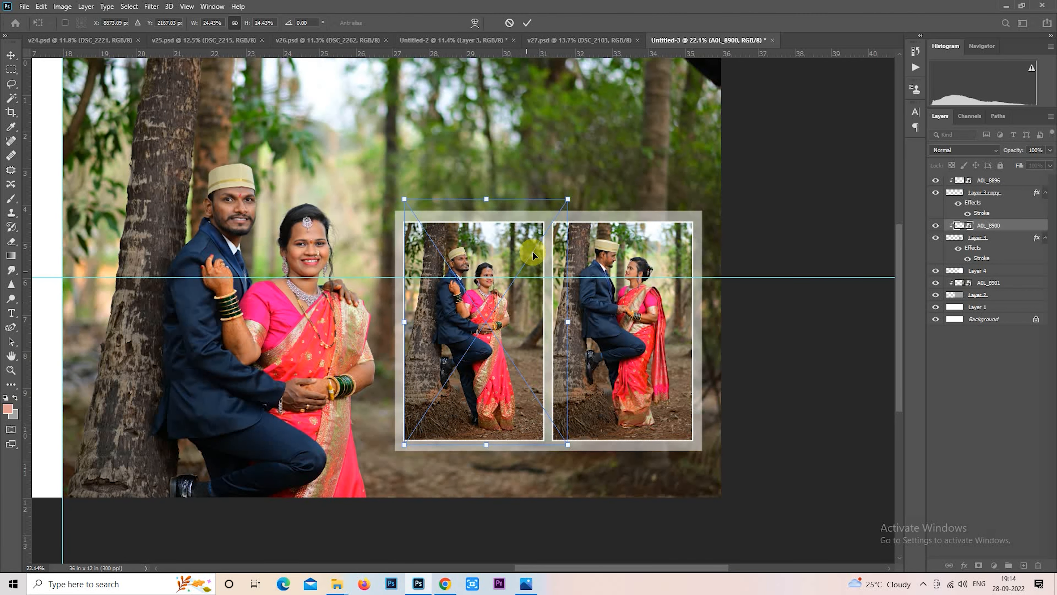
{"action": "left_click_drag", "start_coordinate": [569, 197], "coordinate": [573, 184]}
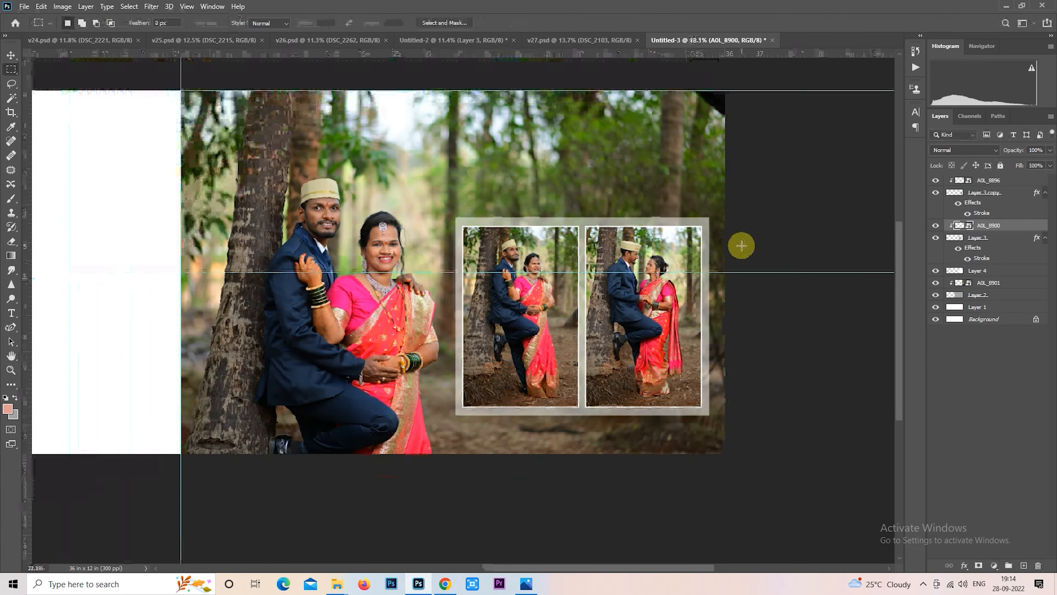
Step: On a new layer above A0L_8896, fill a full-height strip about 7.2 in wide at the spread's left edge with the grey background colour
{"action": "scroll", "coordinate": [742, 245], "scroll_direction": "down", "scroll_amount": 1}
{"action": "scroll", "coordinate": [254, 364], "scroll_direction": "up", "scroll_amount": 1}
{"action": "left_click_drag", "start_coordinate": [323, 361], "coordinate": [748, 367]}
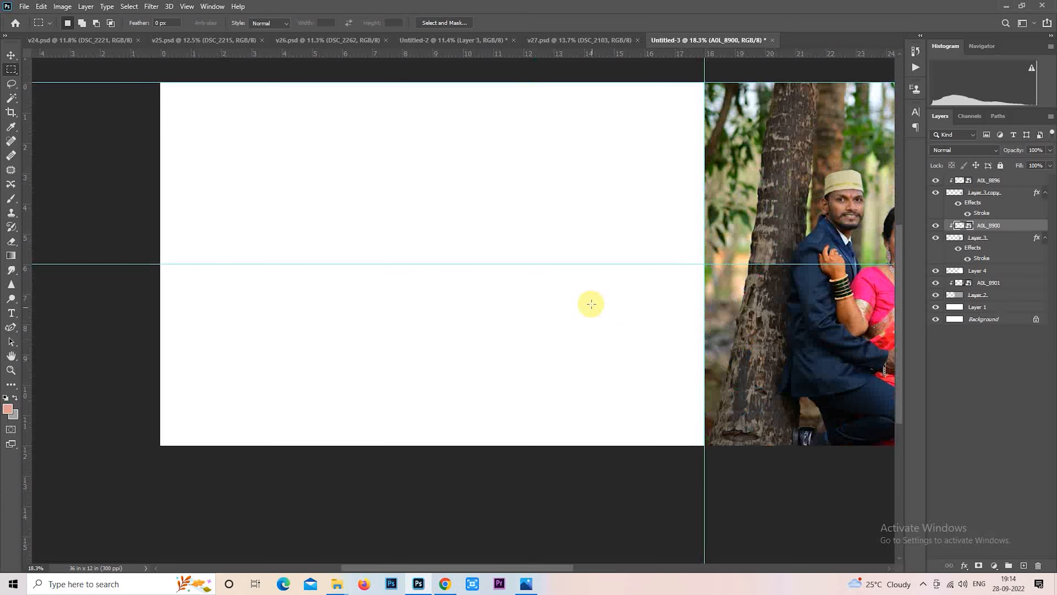
{"action": "left_click_drag", "start_coordinate": [590, 303], "coordinate": [558, 341]}
{"action": "scroll", "coordinate": [557, 341], "scroll_direction": "down", "scroll_amount": 1}
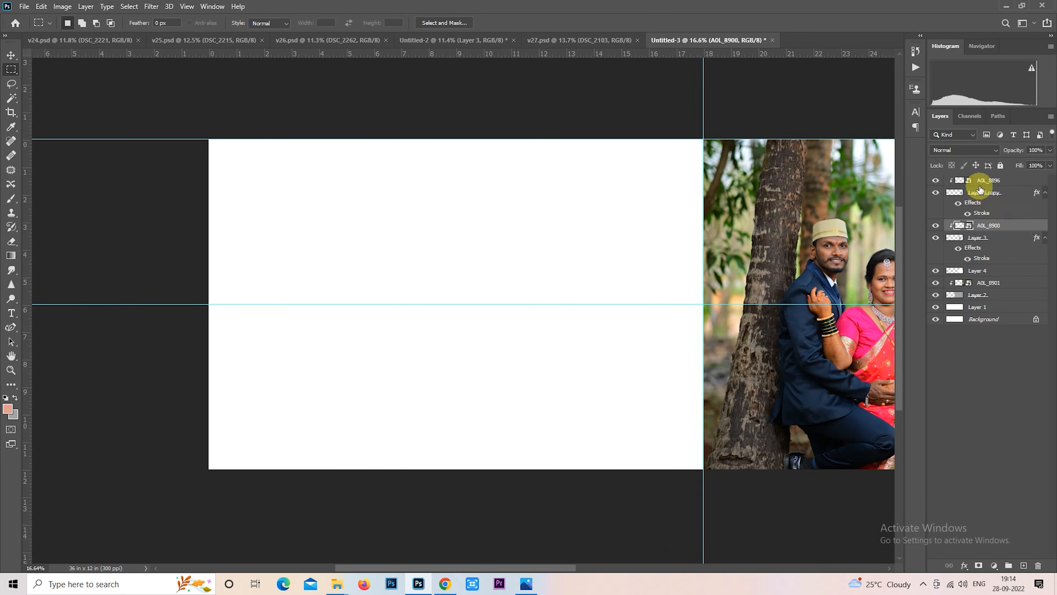
{"action": "left_click", "coordinate": [980, 184]}
{"action": "left_click", "coordinate": [1025, 565]}
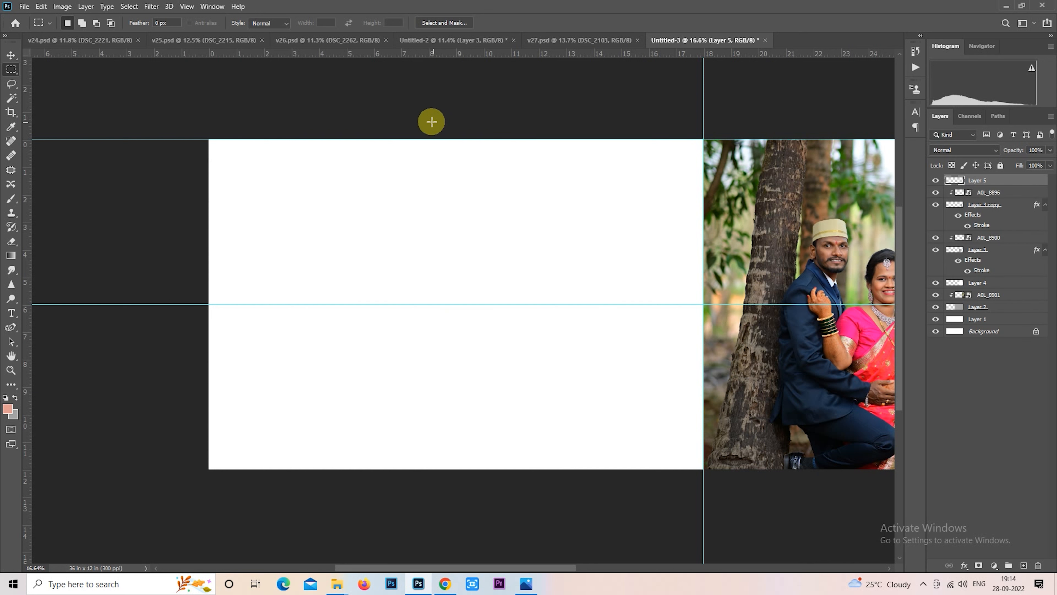
{"action": "left_click_drag", "start_coordinate": [208, 139], "coordinate": [408, 519]}
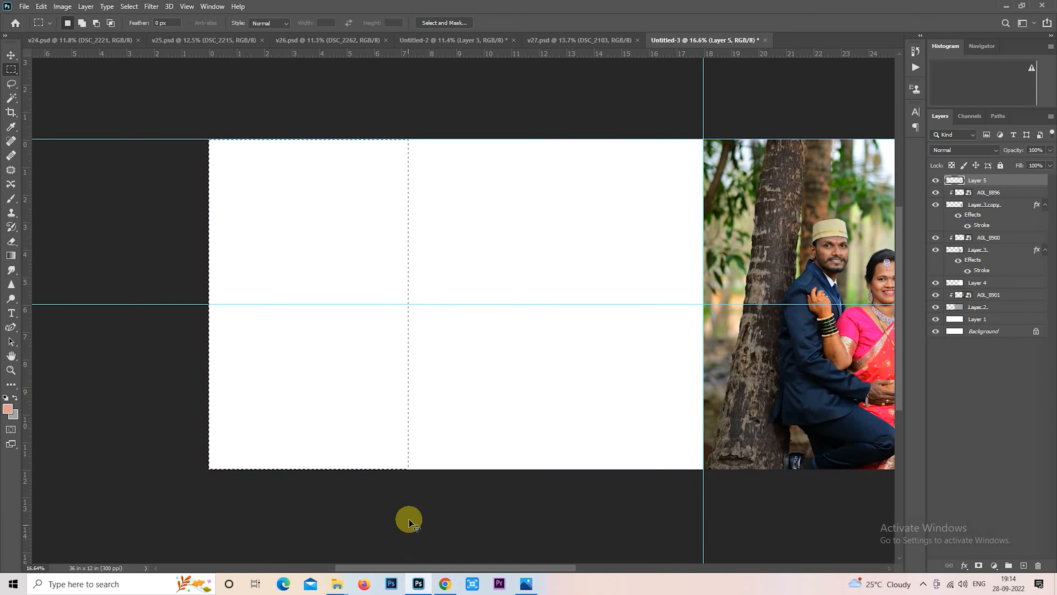
{"action": "key", "text": "ctrl+BackSpace"}
{"action": "key", "text": "ctrl+d"}
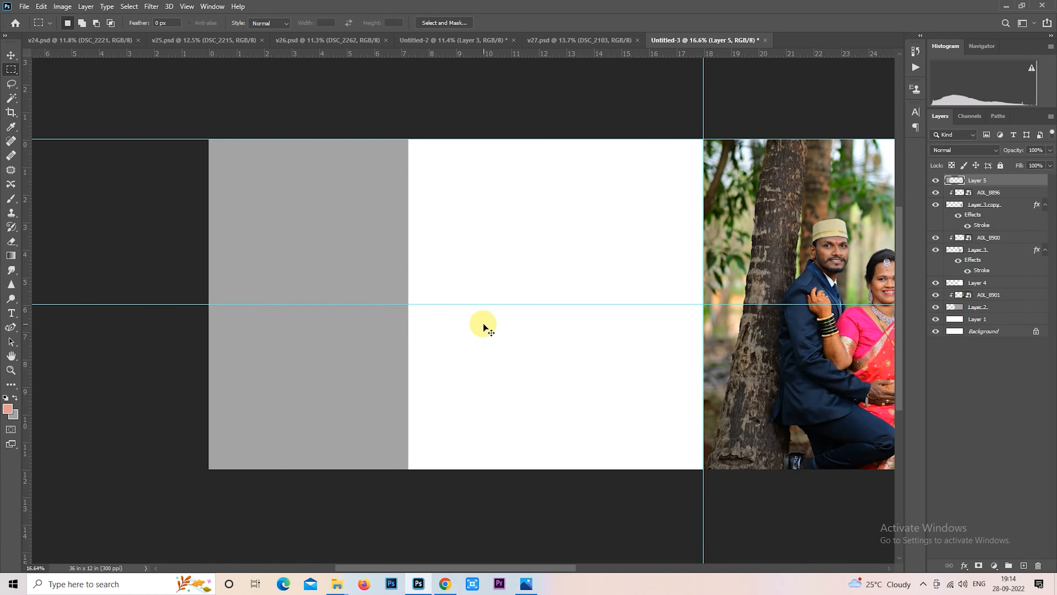
Step: Lighten the grey strip on Layer 5 to pure white with Hue/Saturation
{"action": "key", "text": "ctrl+u"}
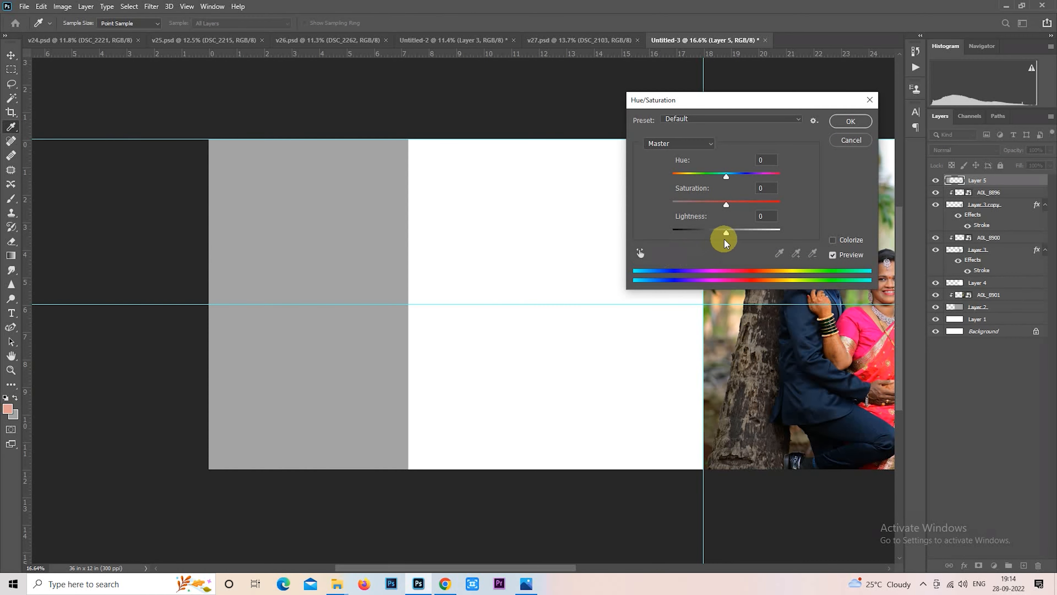
{"action": "left_click_drag", "start_coordinate": [726, 232], "coordinate": [797, 231]}
{"action": "left_click", "coordinate": [851, 121]}
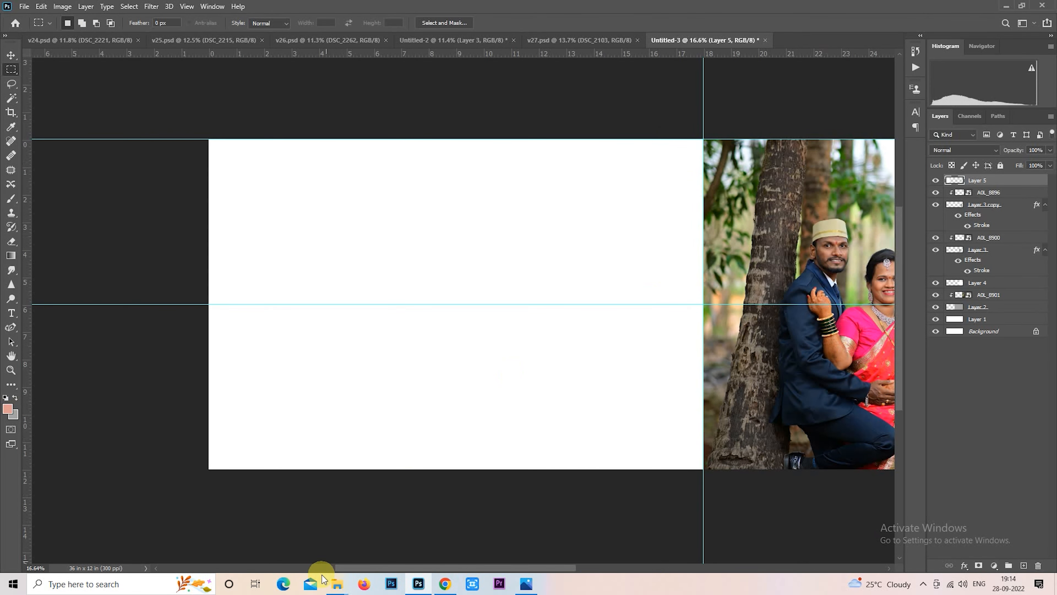
Step: Place photo A0L_8886 from File Explorer's cp folder above Layer 5 and clip it to the strip
{"action": "mouse_move", "coordinate": [335, 581]}
{"action": "mouse_move", "coordinate": [320, 562]}
{"action": "left_click", "coordinate": [391, 517]}
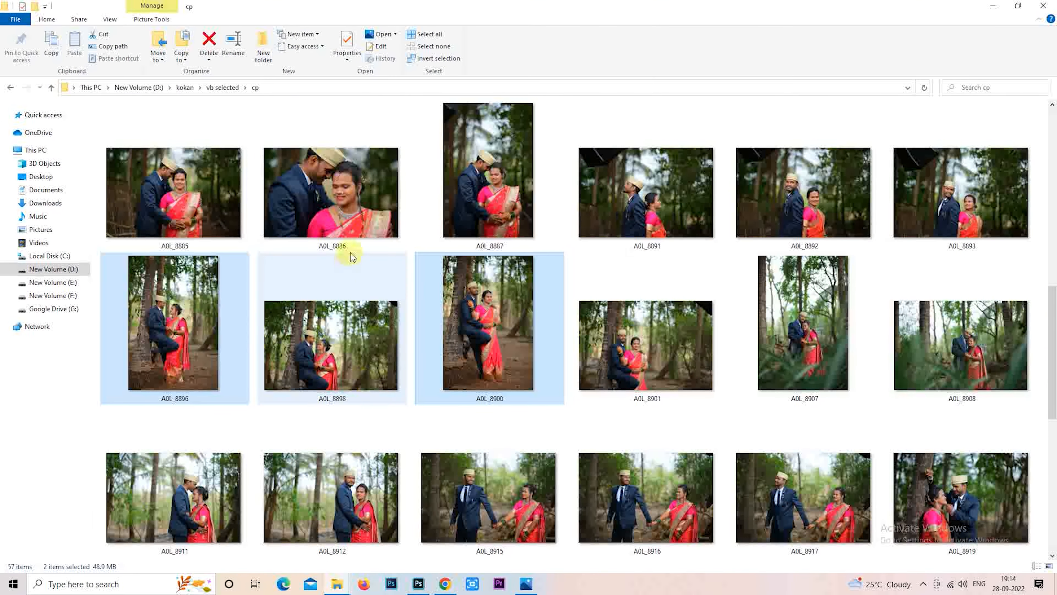
{"action": "left_click_drag", "start_coordinate": [358, 209], "coordinate": [311, 282]}
{"action": "left_click_drag", "start_coordinate": [417, 288], "coordinate": [402, 277]}
{"action": "left_click", "coordinate": [824, 255]}
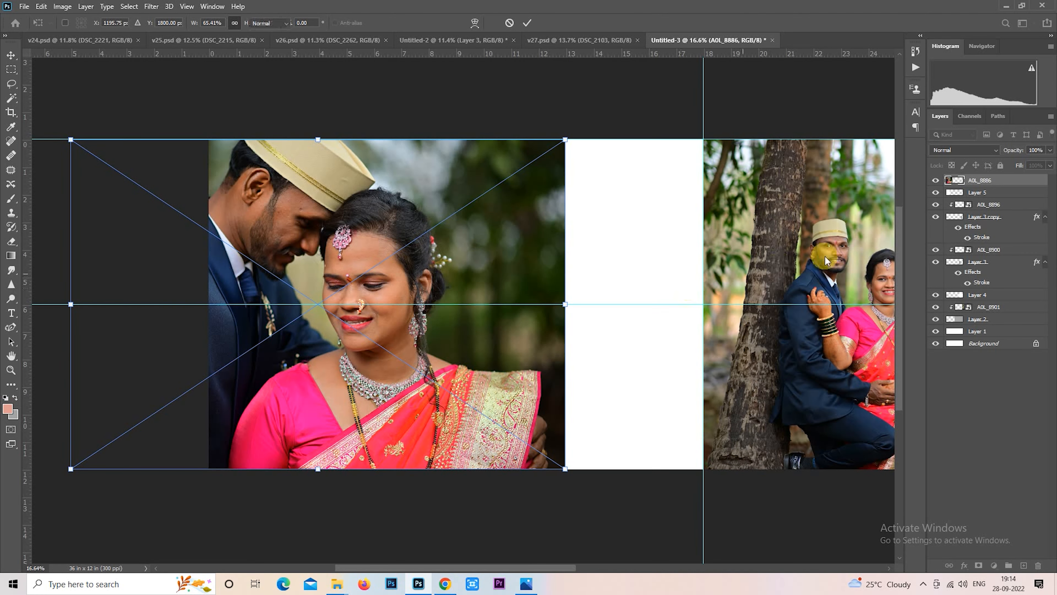
{"action": "left_click", "coordinate": [981, 180]}
{"action": "right_click", "coordinate": [981, 181]}
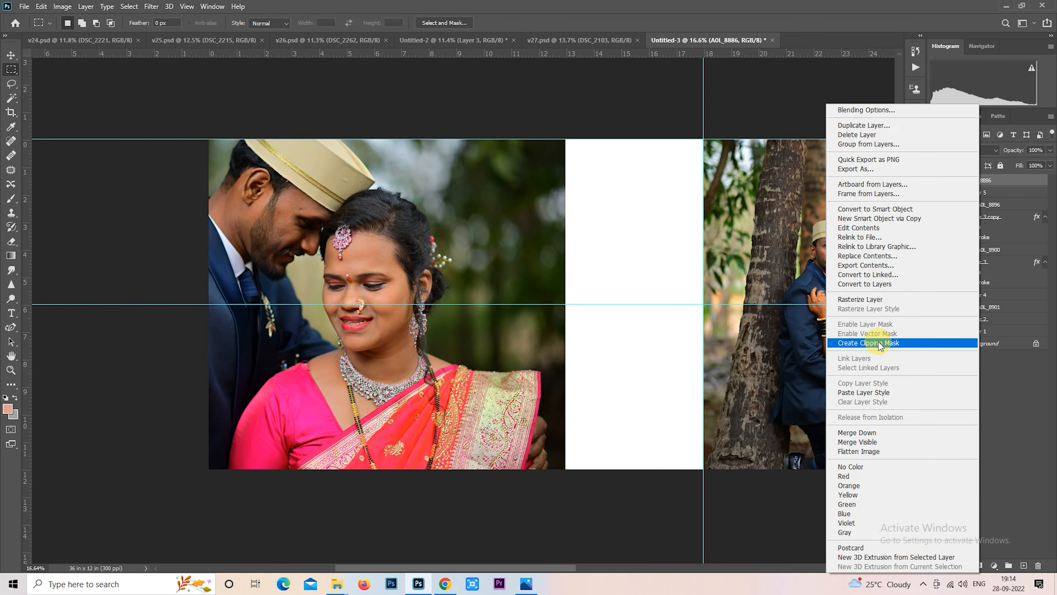
{"action": "left_click", "coordinate": [879, 342]}
Step: Shift photo A0L_8886 left until both faces show in the strip, and set its layer opacity to 50%
{"action": "right_click", "coordinate": [346, 289]}
{"action": "left_click", "coordinate": [400, 439]}
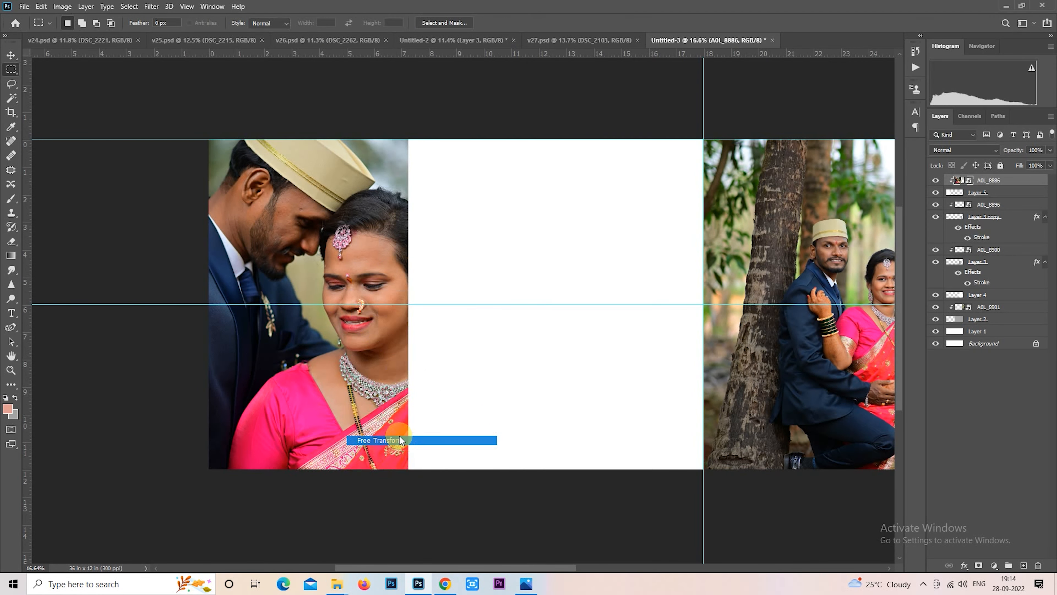
{"action": "left_click_drag", "start_coordinate": [387, 378], "coordinate": [365, 379]}
{"action": "key", "text": "Return"}
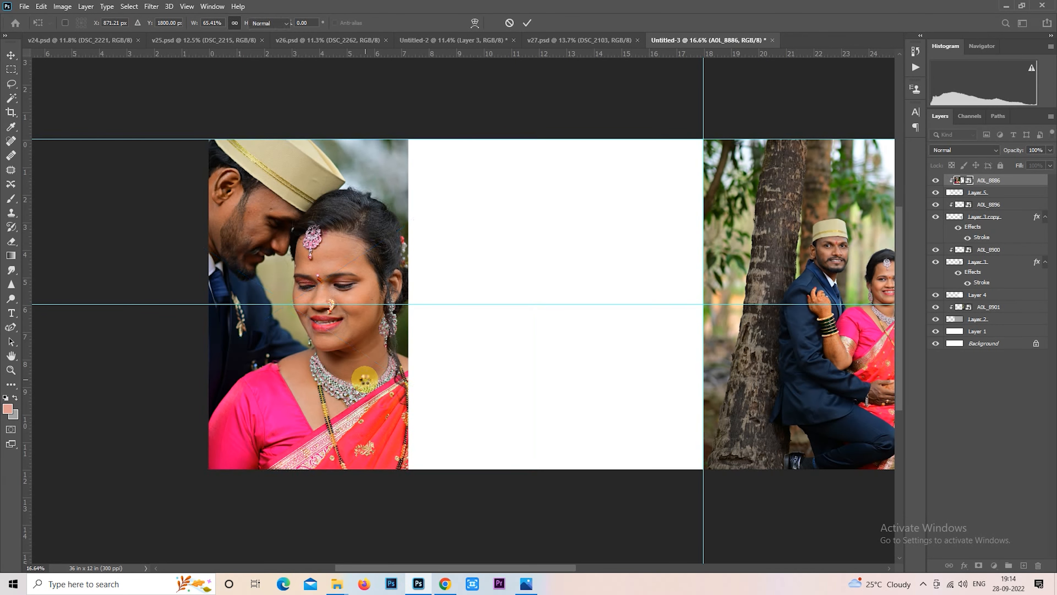
{"action": "key", "text": "m"}
{"action": "key", "text": "5"}
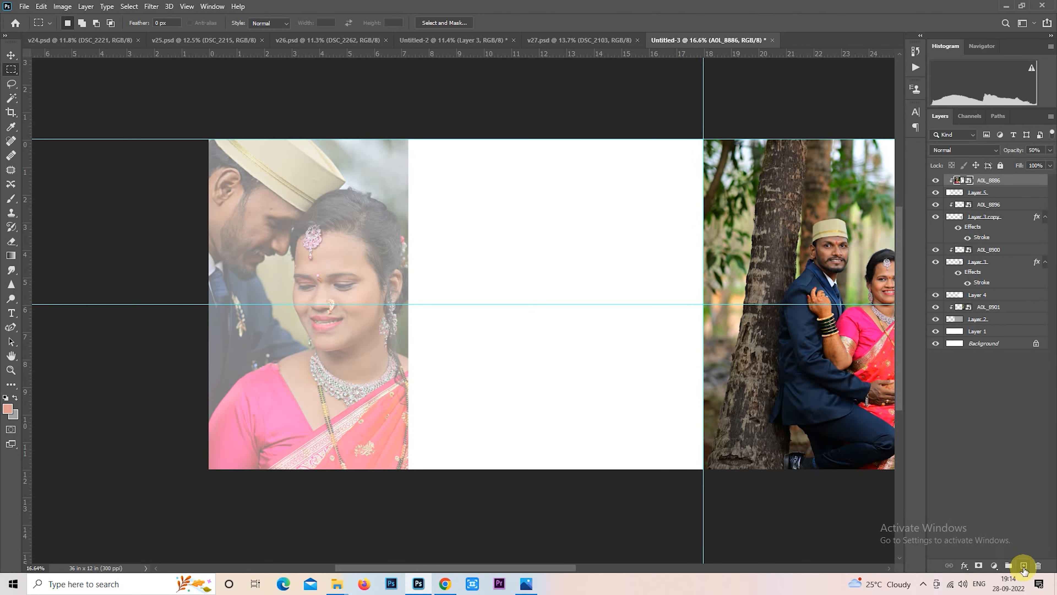
Step: On a new layer above A0L_8886, fill a horizontal band about 3.6 in high across the strip's lower part with the background grey
{"action": "left_click", "coordinate": [1024, 565]}
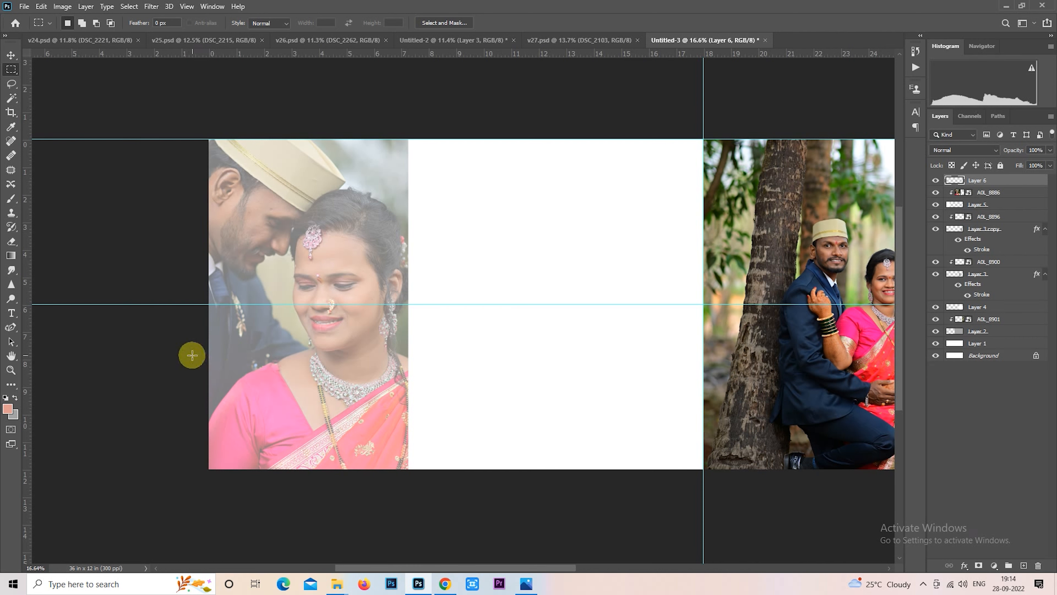
{"action": "left_click_drag", "start_coordinate": [192, 355], "coordinate": [412, 454]}
{"action": "key", "text": "ctrl+BackSpace"}
Step: Darken the band on Layer 6 to black with Hue/Saturation lightness -100 and set its opacity to 50%
{"action": "key", "text": "ctrl+u"}
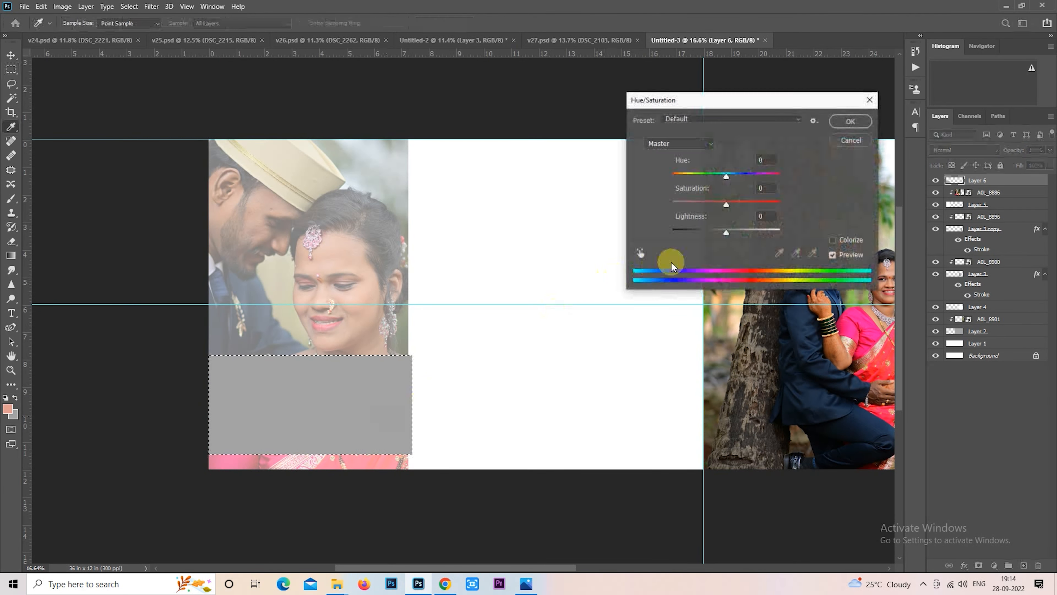
{"action": "left_click_drag", "start_coordinate": [688, 229], "coordinate": [641, 227]}
{"action": "left_click", "coordinate": [851, 121]}
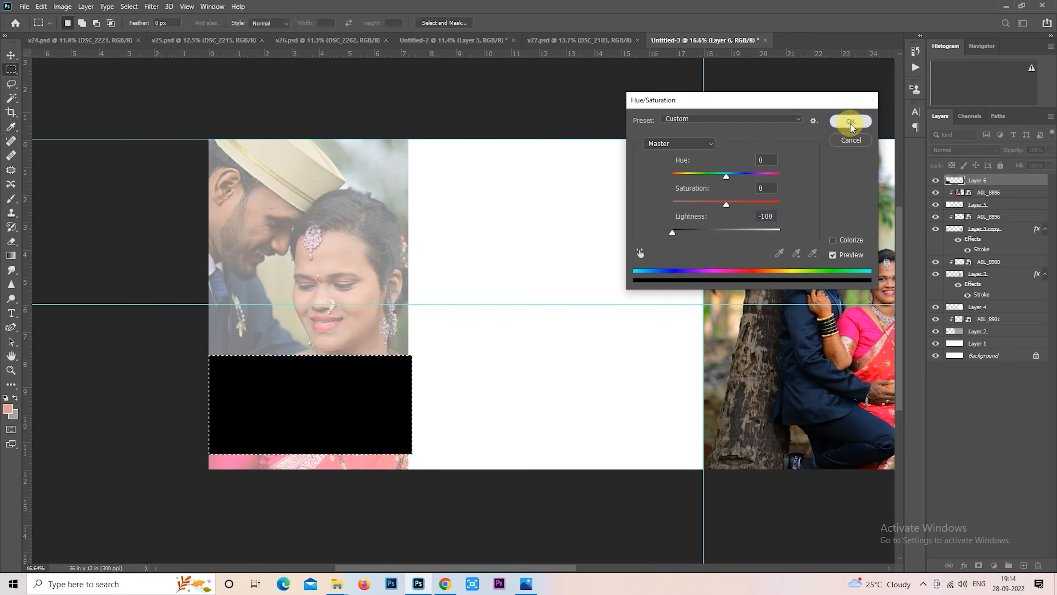
{"action": "key", "text": "m"}
{"action": "key", "text": "5"}
{"action": "key", "text": "ctrl+s"}
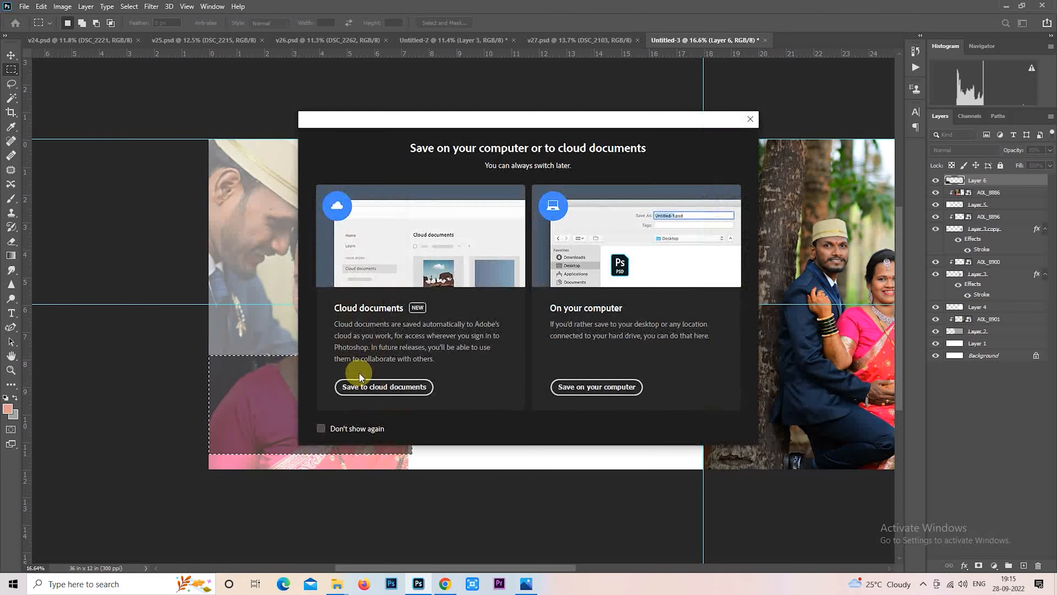
{"action": "left_click", "coordinate": [750, 119]}
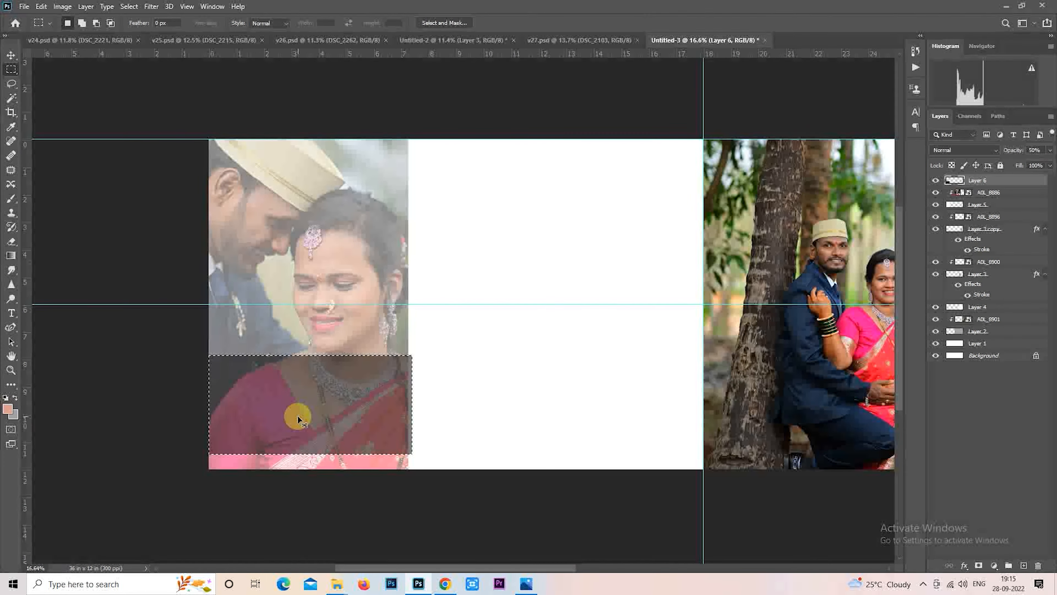
Step: Narrow the dark band so its right edge lines up with the photo strip, and clear the selection
{"action": "right_click", "coordinate": [268, 398]}
{"action": "left_click", "coordinate": [338, 494]}
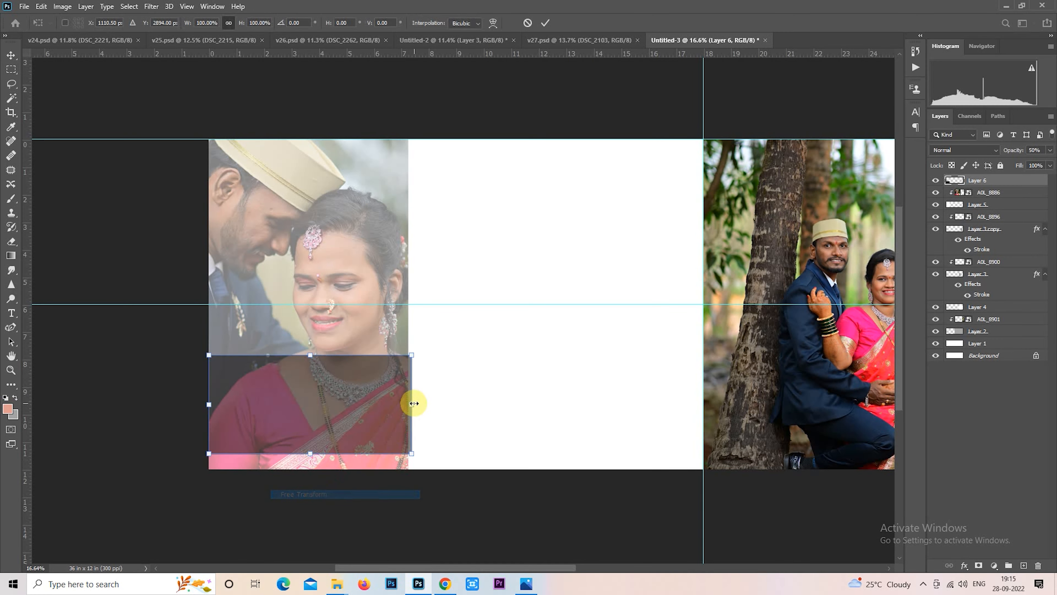
{"action": "left_click_drag", "start_coordinate": [412, 404], "coordinate": [409, 405]}
{"action": "key", "text": "Return"}
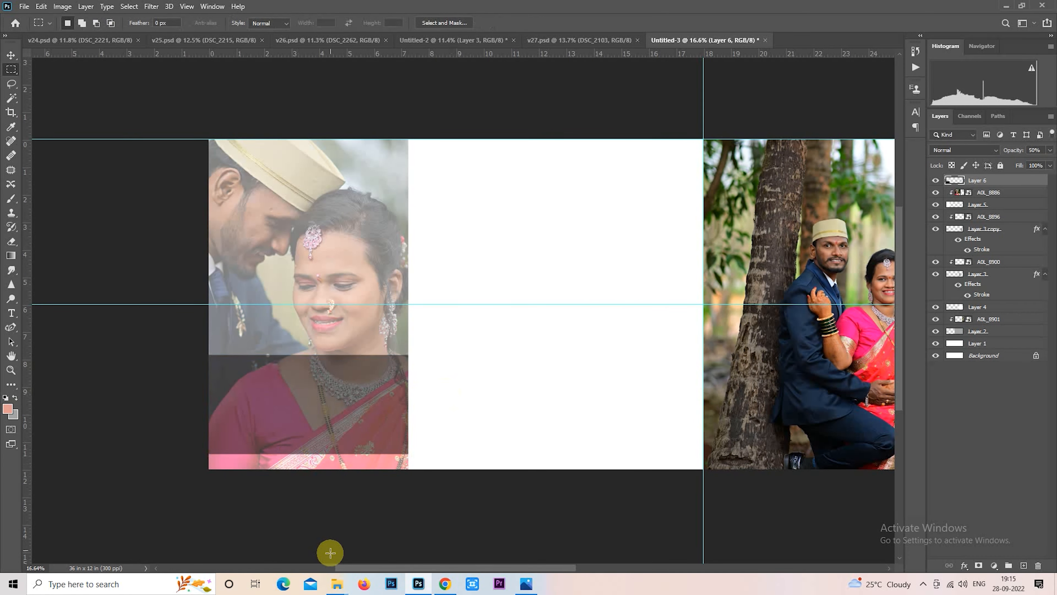
Step: Place the Untitled-4 brush-stroke shape above Layer 6 and scale it to about 47.6% over the dark band
{"action": "left_click", "coordinate": [492, 550]}
{"action": "left_click_drag", "start_coordinate": [564, 504], "coordinate": [374, 412]}
{"action": "left_click_drag", "start_coordinate": [797, 138], "coordinate": [538, 310]}
{"action": "left_click_drag", "start_coordinate": [487, 371], "coordinate": [383, 372]}
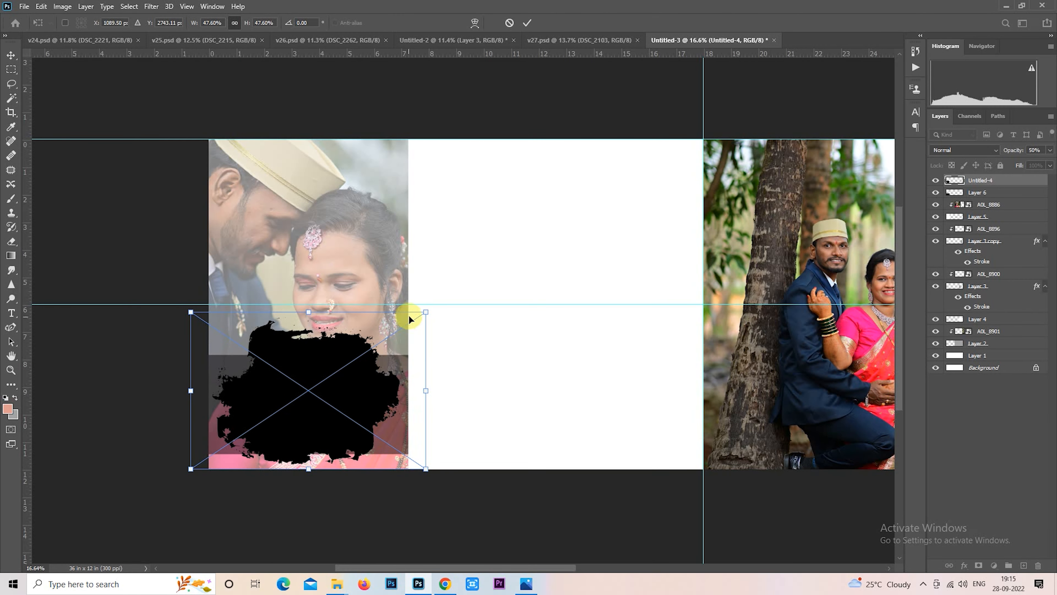
Step: Shrink the Untitled-4 brush-stroke shape further and centre it on the dark band
{"action": "left_click_drag", "start_coordinate": [427, 311], "coordinate": [379, 342]}
{"action": "left_click_drag", "start_coordinate": [339, 375], "coordinate": [357, 373]}
{"action": "left_click_drag", "start_coordinate": [403, 348], "coordinate": [406, 332]}
{"action": "key", "text": "Return"}
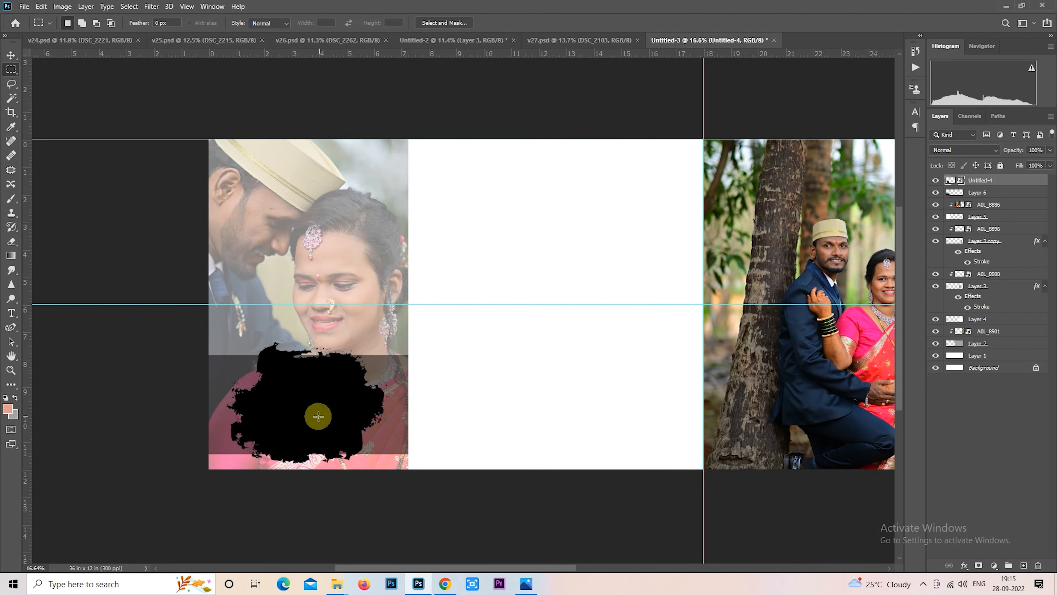
{"action": "scroll", "coordinate": [333, 417], "scroll_direction": "up", "scroll_amount": 2}
{"action": "scroll", "coordinate": [339, 441], "scroll_direction": "down", "scroll_amount": 1}
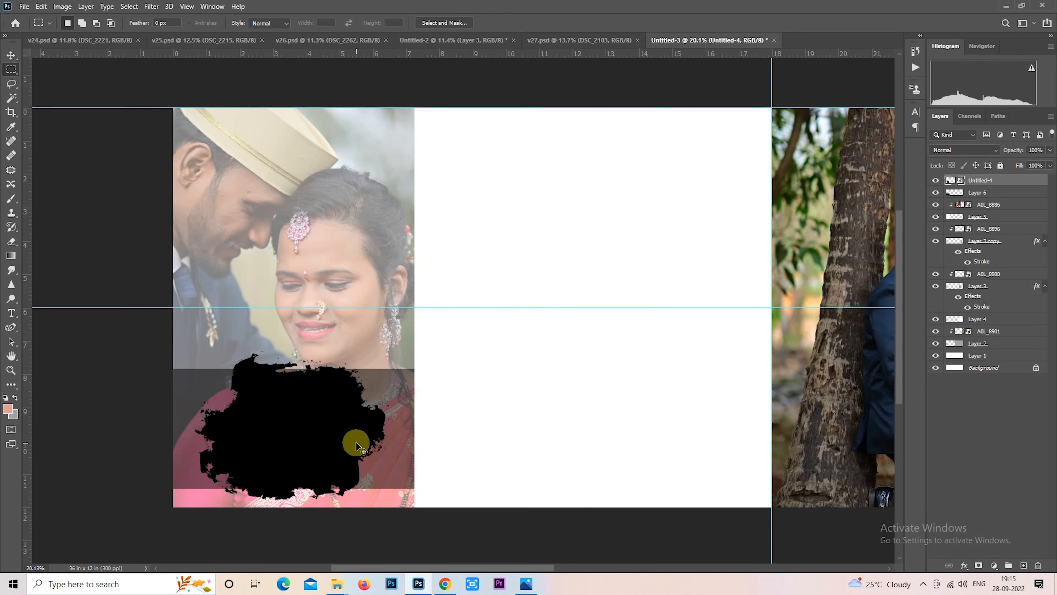
{"action": "left_click_drag", "start_coordinate": [356, 443], "coordinate": [359, 442]}
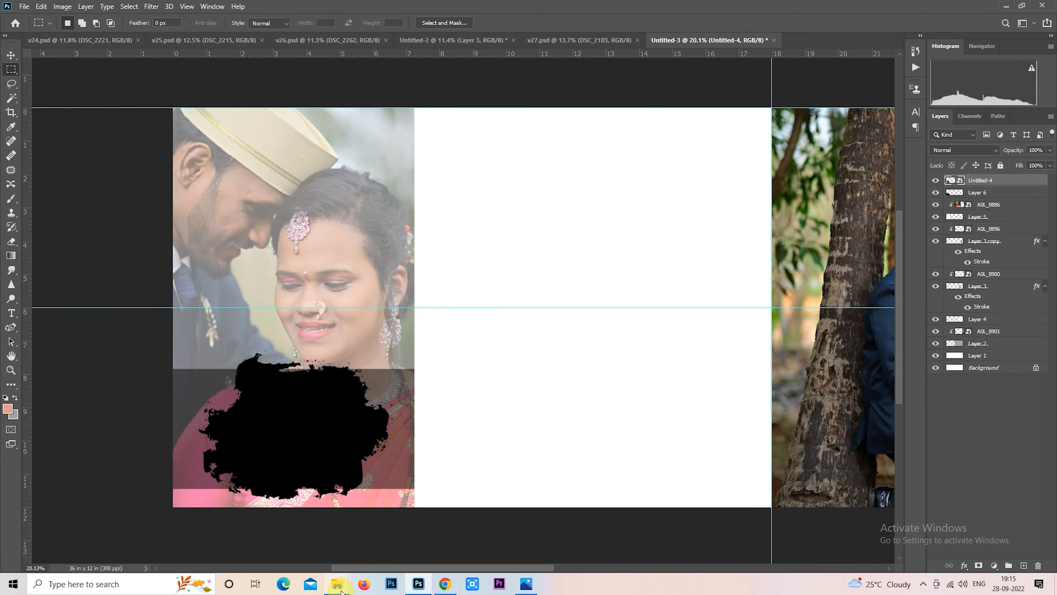
Step: Place photo A0L_8885 from File Explorer's cp folder above Untitled-4 and scale it to about 25.25% over the brush-stroke shape
{"action": "mouse_move", "coordinate": [340, 588]}
{"action": "left_click", "coordinate": [399, 541]}
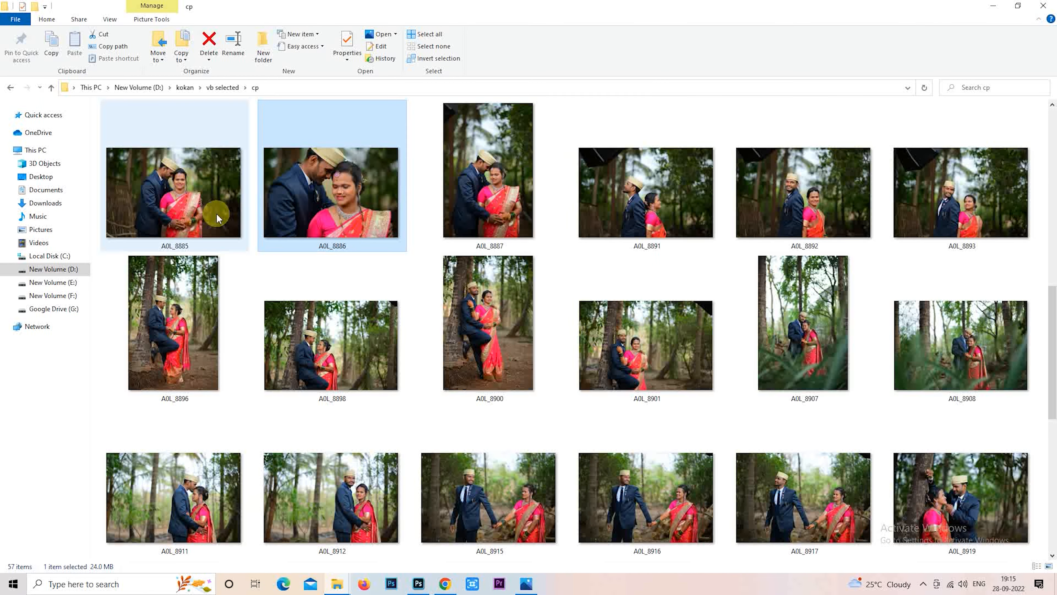
{"action": "left_click_drag", "start_coordinate": [217, 200], "coordinate": [381, 432]}
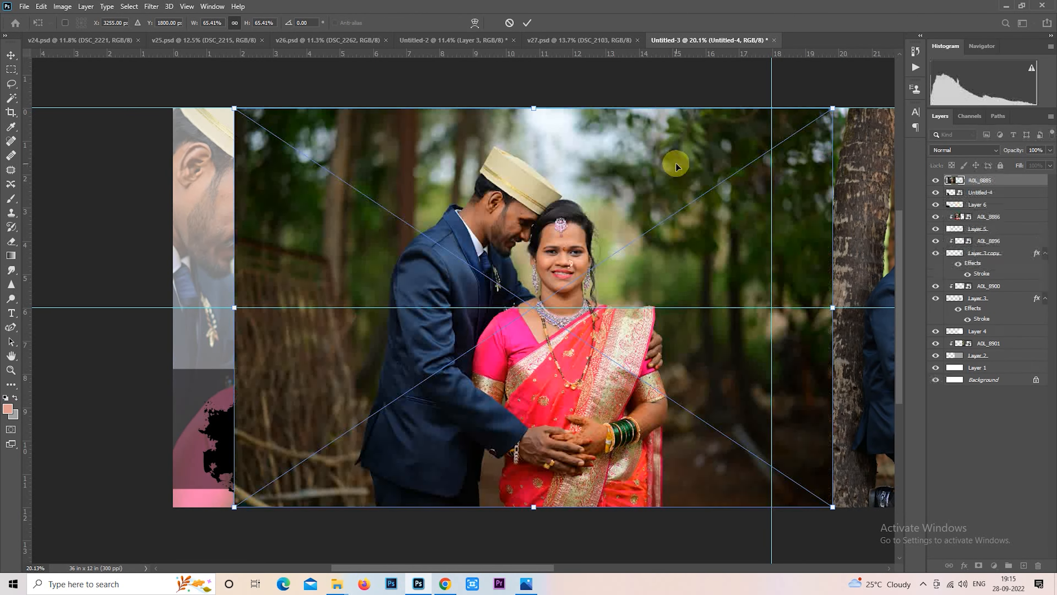
{"action": "left_click_drag", "start_coordinate": [832, 107], "coordinate": [403, 338]}
{"action": "key", "text": "Return"}
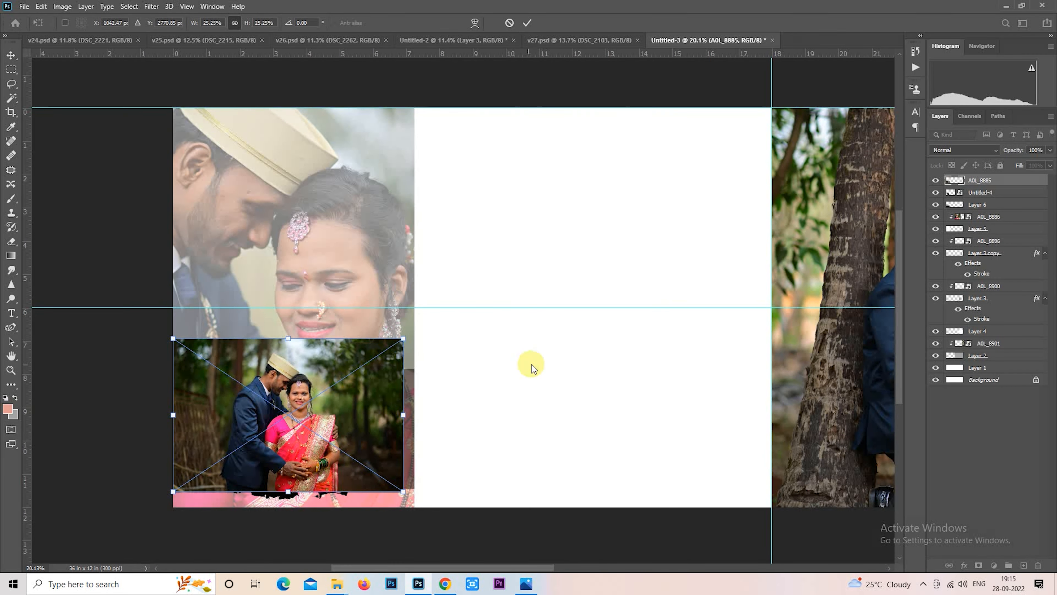
Step: Clip A0L_8885 to the Untitled-4 brush-stroke shape and shift the photo slightly within it
{"action": "key", "text": "m"}
{"action": "right_click", "coordinate": [988, 181]}
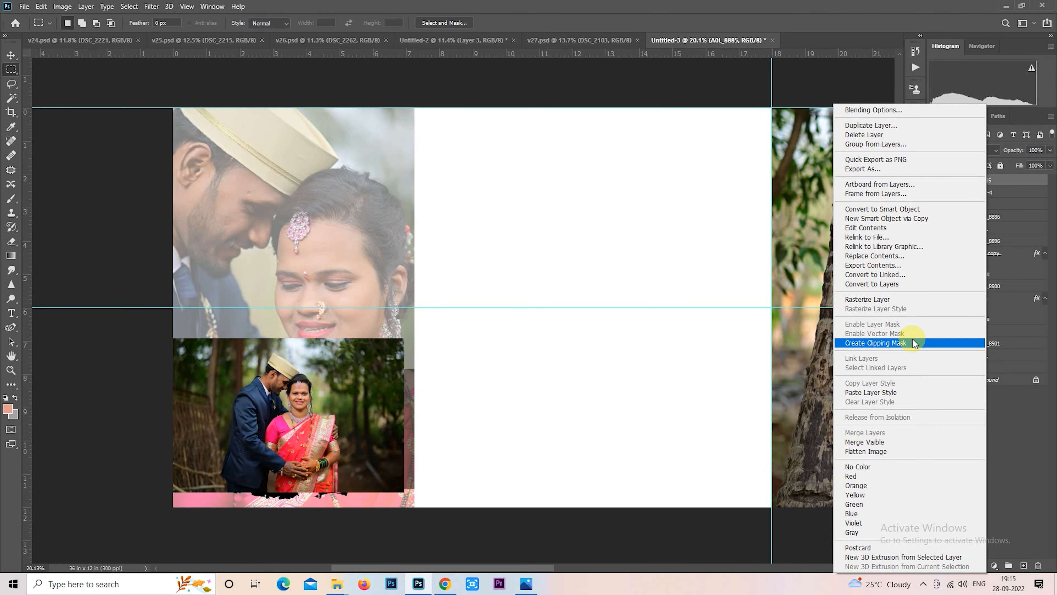
{"action": "left_click", "coordinate": [915, 341]}
{"action": "right_click", "coordinate": [375, 381]}
{"action": "left_click", "coordinate": [423, 306]}
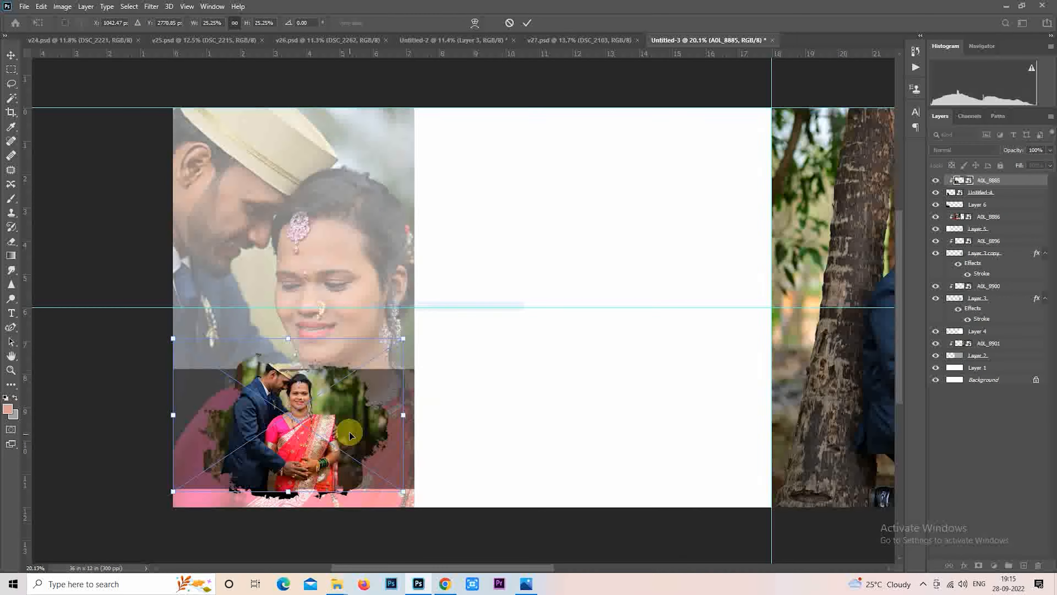
{"action": "left_click_drag", "start_coordinate": [349, 431], "coordinate": [366, 425]}
{"action": "key", "text": "Return"}
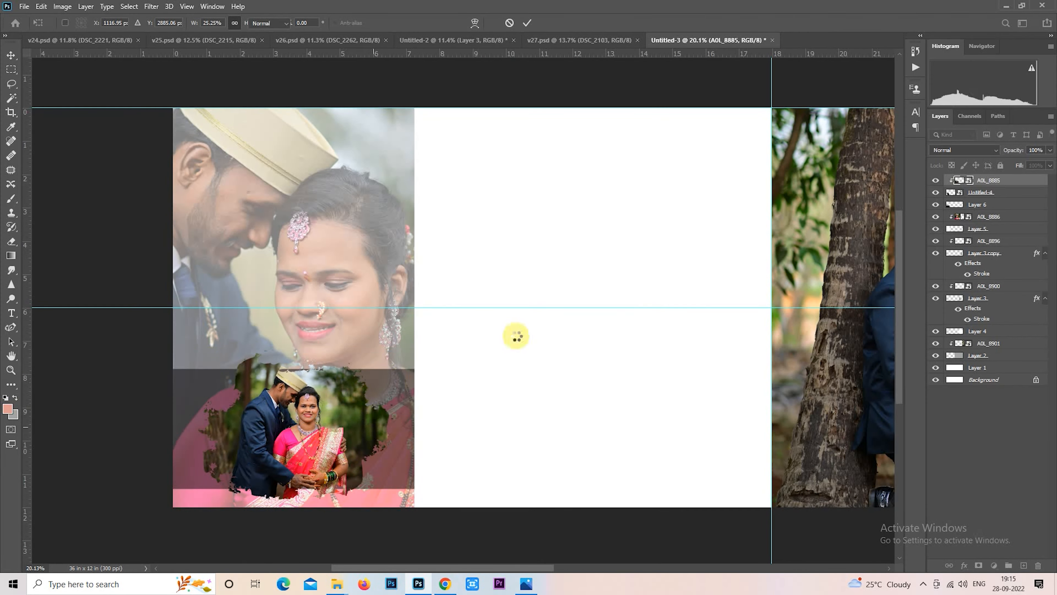
Step: On a new layer, fill a full-height grey panel between the photo strip and the centre guide, narrow its left edge slightly, and deselect
{"action": "left_click_drag", "start_coordinate": [595, 301], "coordinate": [555, 298]}
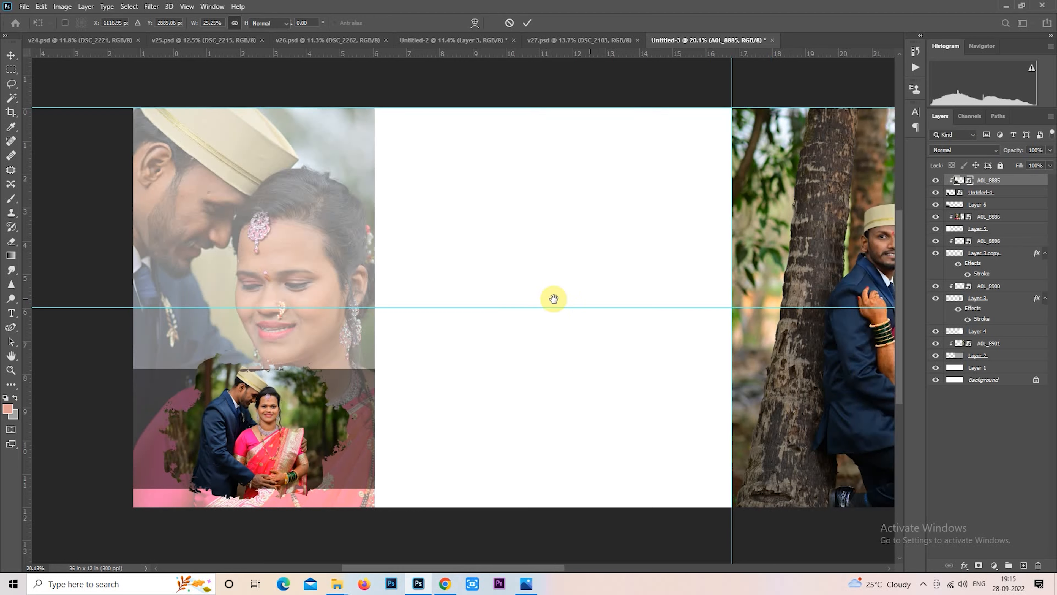
{"action": "left_click", "coordinate": [1025, 564]}
{"action": "left_click_drag", "start_coordinate": [379, 101], "coordinate": [723, 545]}
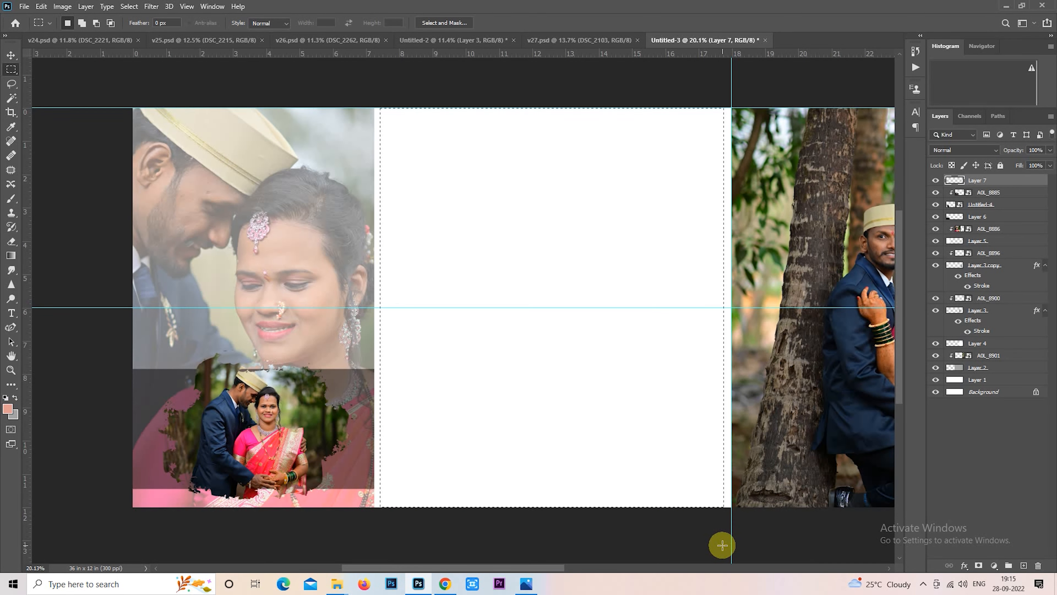
{"action": "key", "text": "ctrl+BackSpace"}
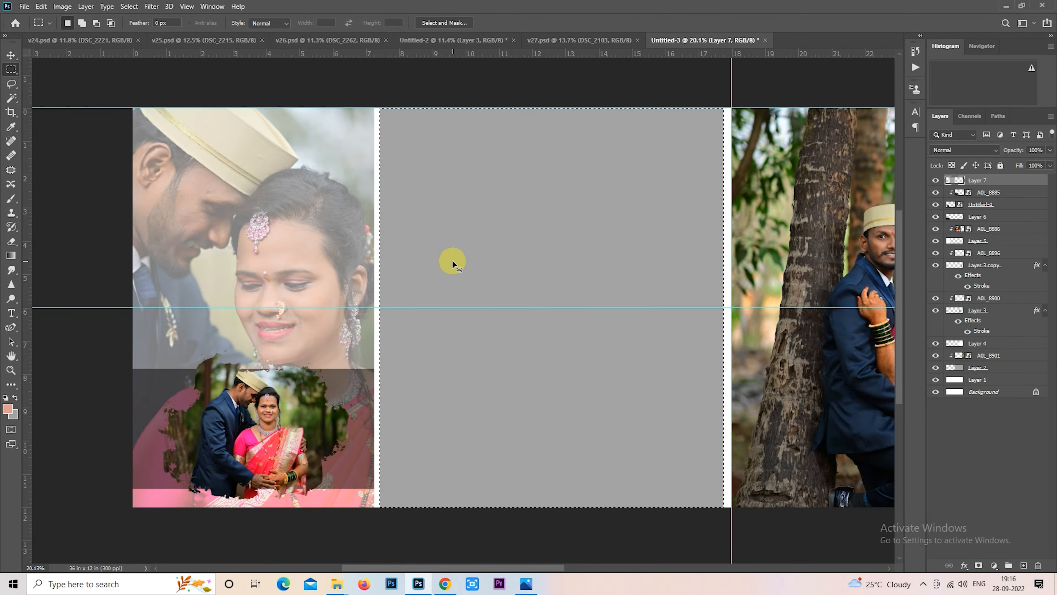
{"action": "key", "text": "ctrl+t"}
{"action": "left_click_drag", "start_coordinate": [380, 308], "coordinate": [385, 307]}
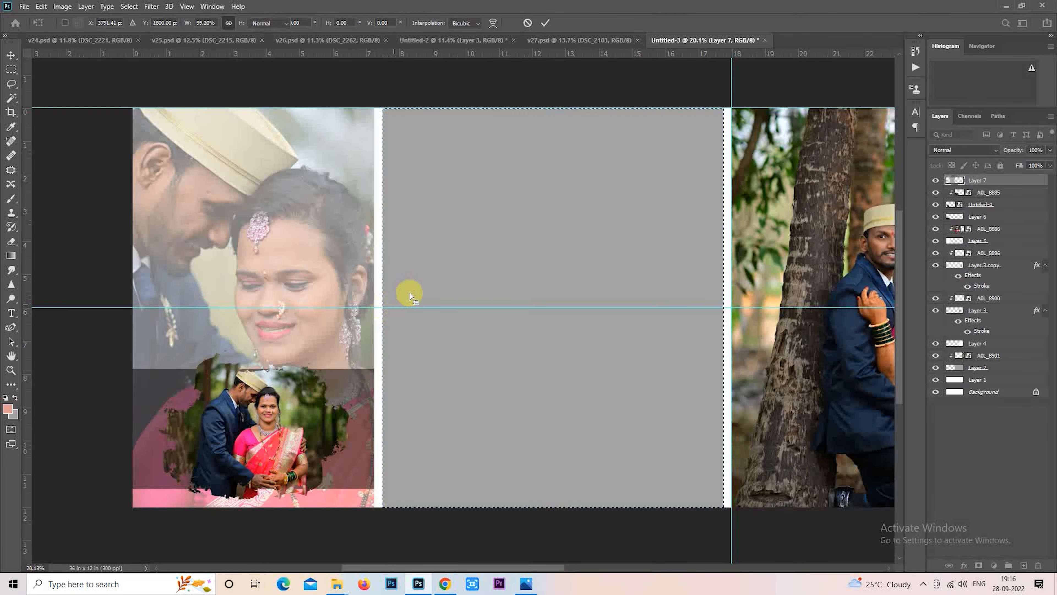
{"action": "key", "text": "Return"}
{"action": "key", "text": "ctrl+d"}
Step: Place photo A0L_8892 from File Explorer's cp folder, shift it up over the grey panel, and clip it to Layer 7
{"action": "left_click_drag", "start_coordinate": [644, 282], "coordinate": [584, 286]}
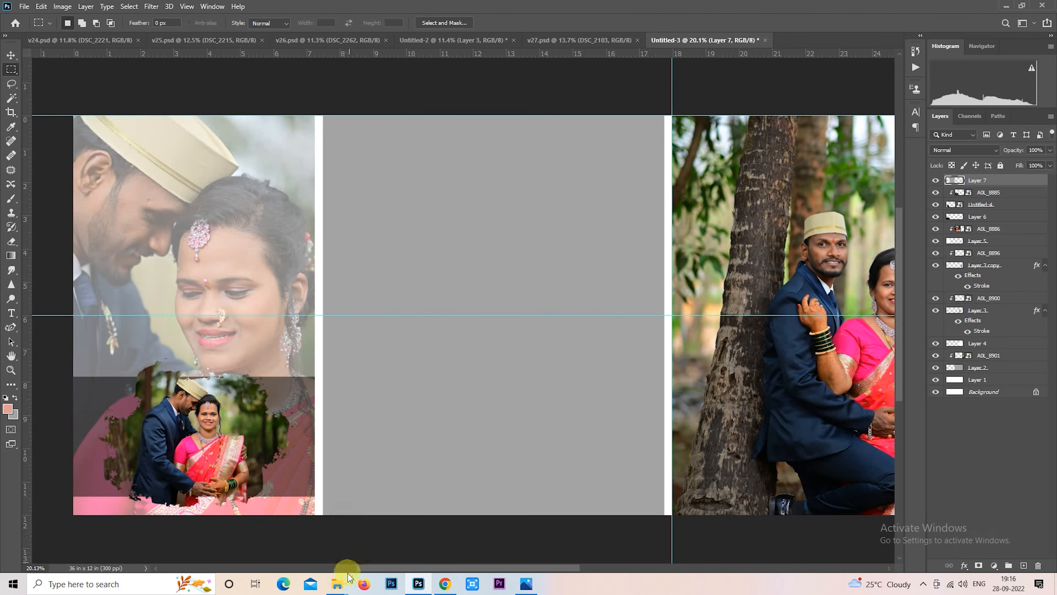
{"action": "mouse_move", "coordinate": [348, 579]}
{"action": "left_click", "coordinate": [392, 542]}
{"action": "left_click", "coordinate": [805, 233]}
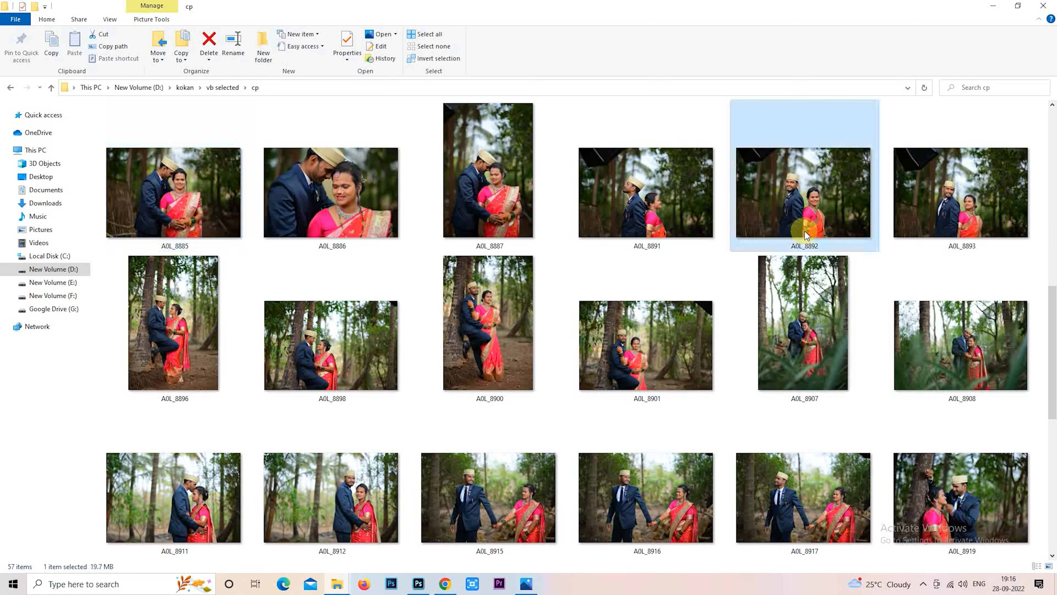
{"action": "left_click_drag", "start_coordinate": [805, 231], "coordinate": [574, 315]}
{"action": "left_click_drag", "start_coordinate": [609, 279], "coordinate": [617, 193]}
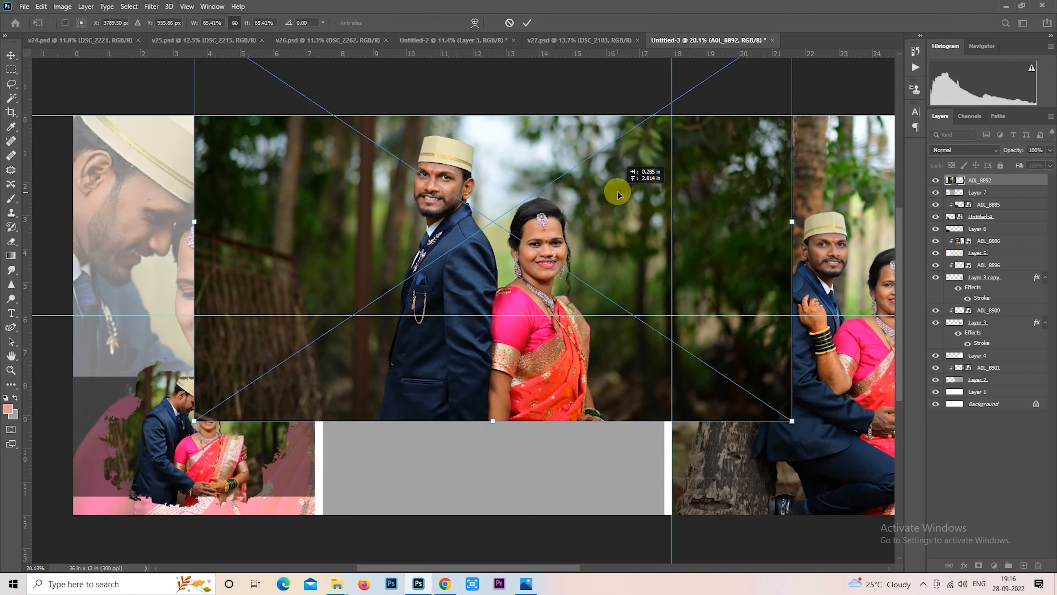
{"action": "left_click", "coordinate": [974, 180]}
{"action": "right_click", "coordinate": [986, 179]}
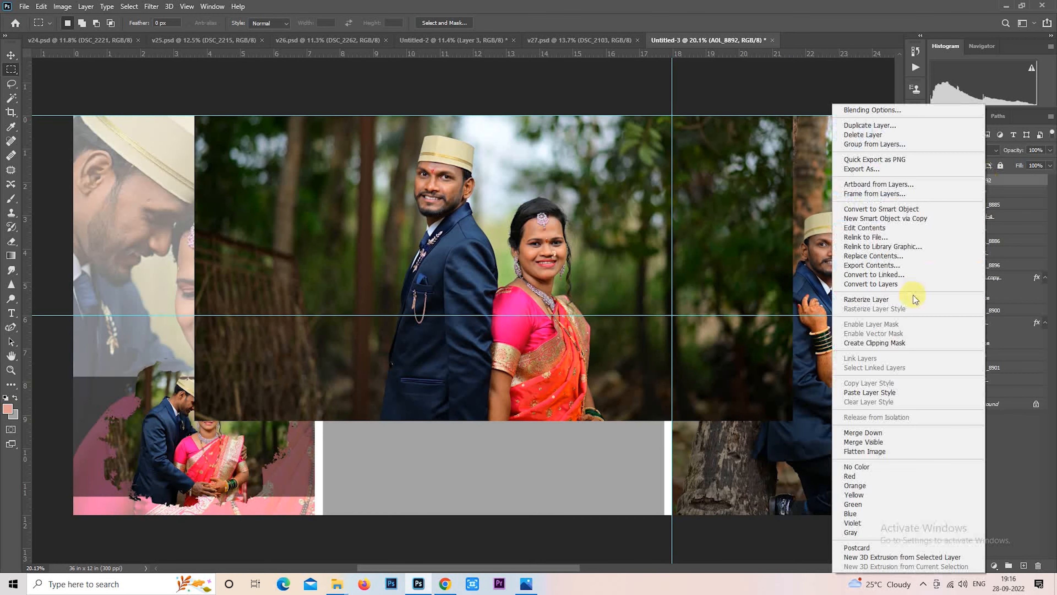
{"action": "left_click", "coordinate": [916, 343]}
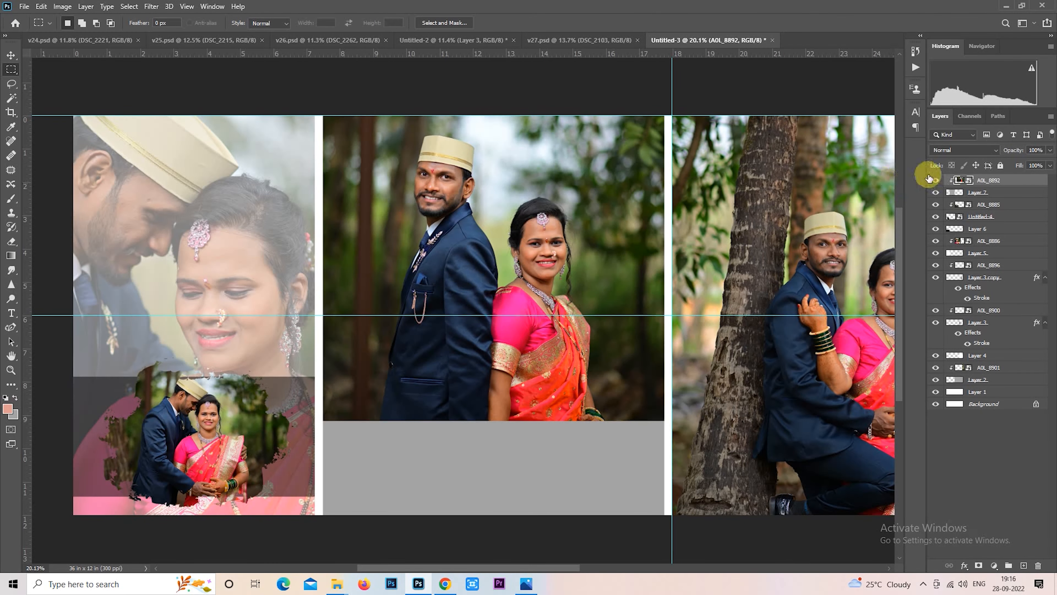
Step: Set the A0L_8892 layer's blend mode to Luminosity and its opacity to 50%
{"action": "left_click", "coordinate": [964, 150]}
{"action": "left_click", "coordinate": [956, 411]}
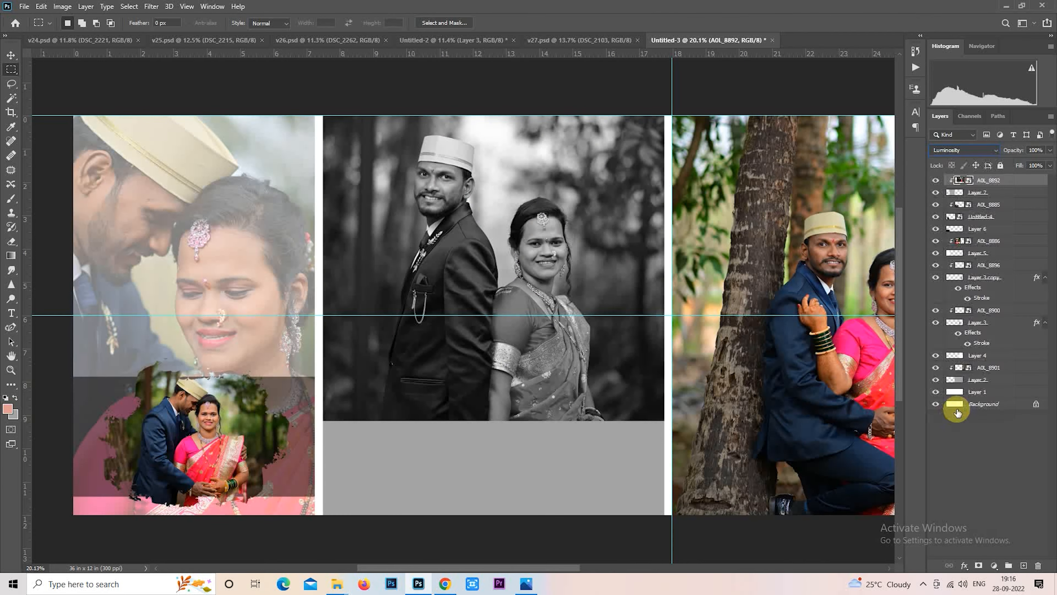
{"action": "left_click", "coordinate": [1035, 151]}
{"action": "type", "text": "50"}
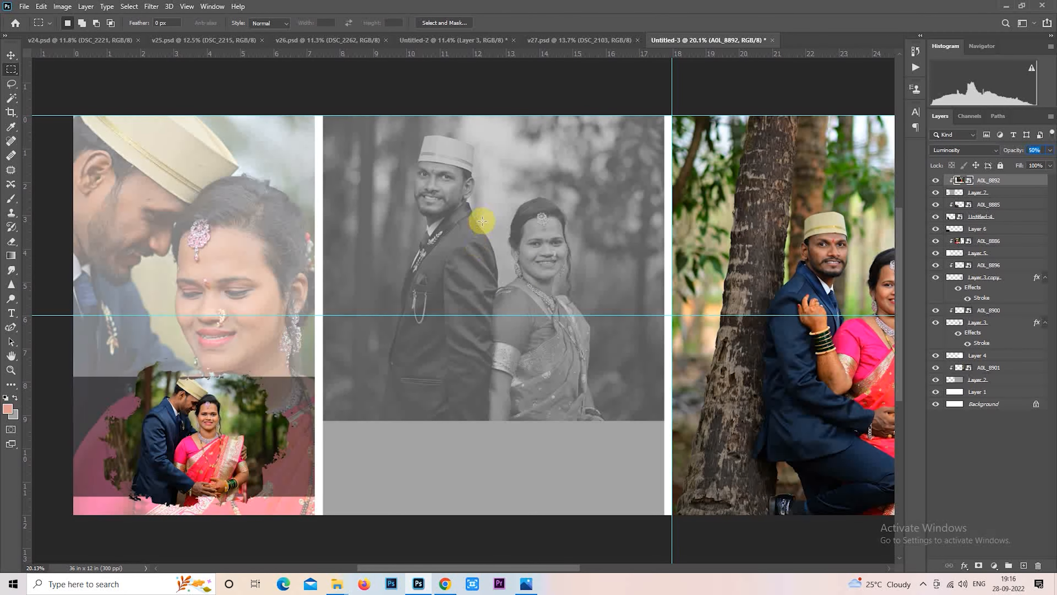
Step: Scale the A0L_8892 photo up to about 70.26% and reposition it within the grey panel
{"action": "right_click", "coordinate": [484, 221]}
{"action": "left_click", "coordinate": [561, 374]}
{"action": "left_click_drag", "start_coordinate": [571, 349], "coordinate": [580, 342]}
{"action": "left_click_drag", "start_coordinate": [799, 417], "coordinate": [822, 436]}
{"action": "left_click_drag", "start_coordinate": [742, 399], "coordinate": [744, 405]}
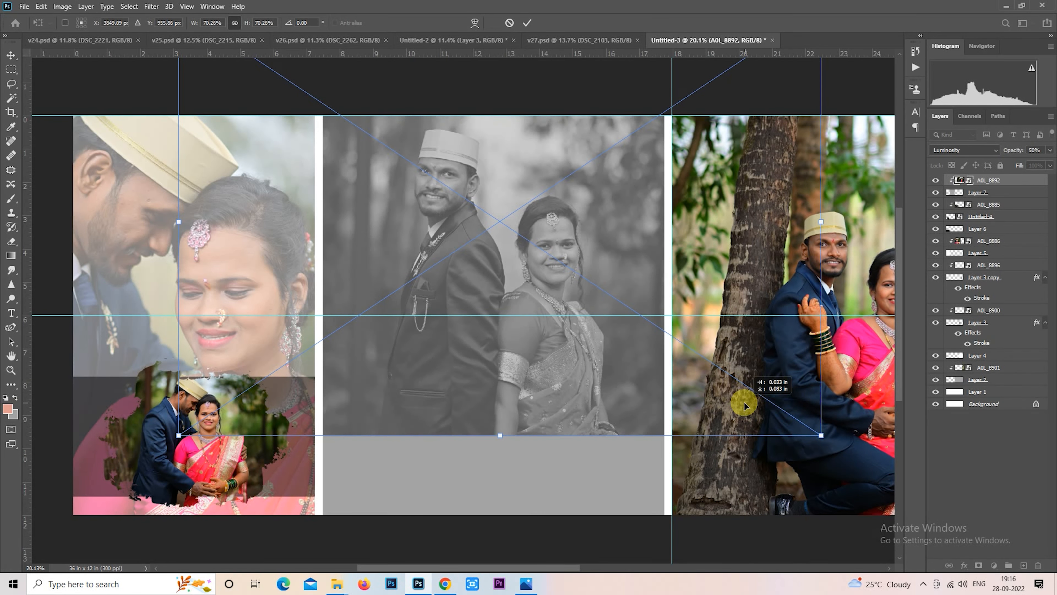
{"action": "key", "text": "Return"}
{"action": "key", "text": "m"}
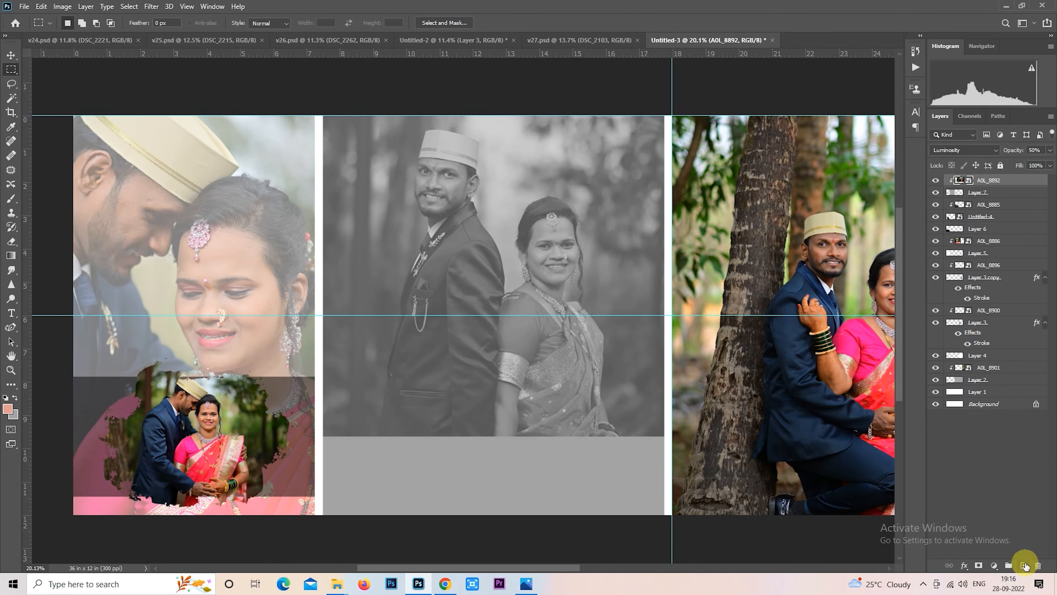
Step: On a new layer, stamp a salmon circle over the grey panel with a 100% hardness round brush at 1400 px
{"action": "left_click", "coordinate": [1023, 565]}
{"action": "key", "text": "b"}
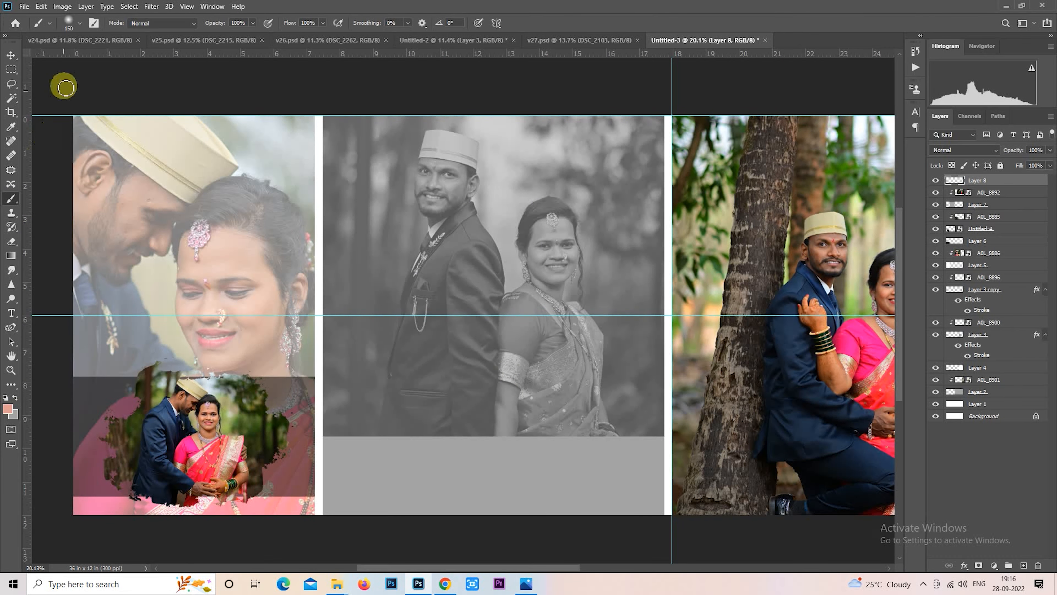
{"action": "left_click", "coordinate": [75, 23]}
{"action": "left_click", "coordinate": [84, 188]}
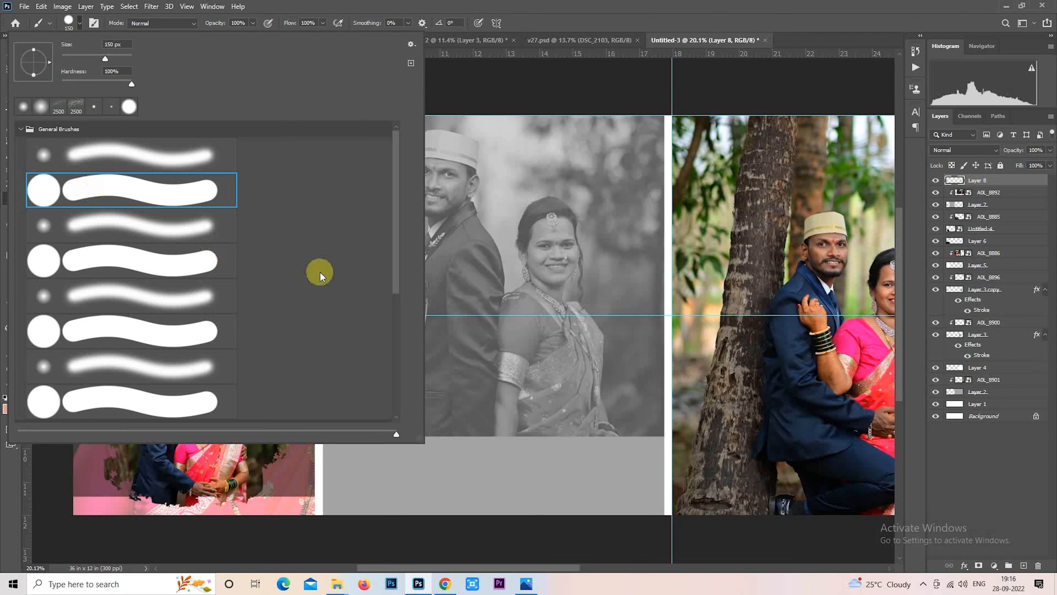
{"action": "left_click", "coordinate": [496, 292]}
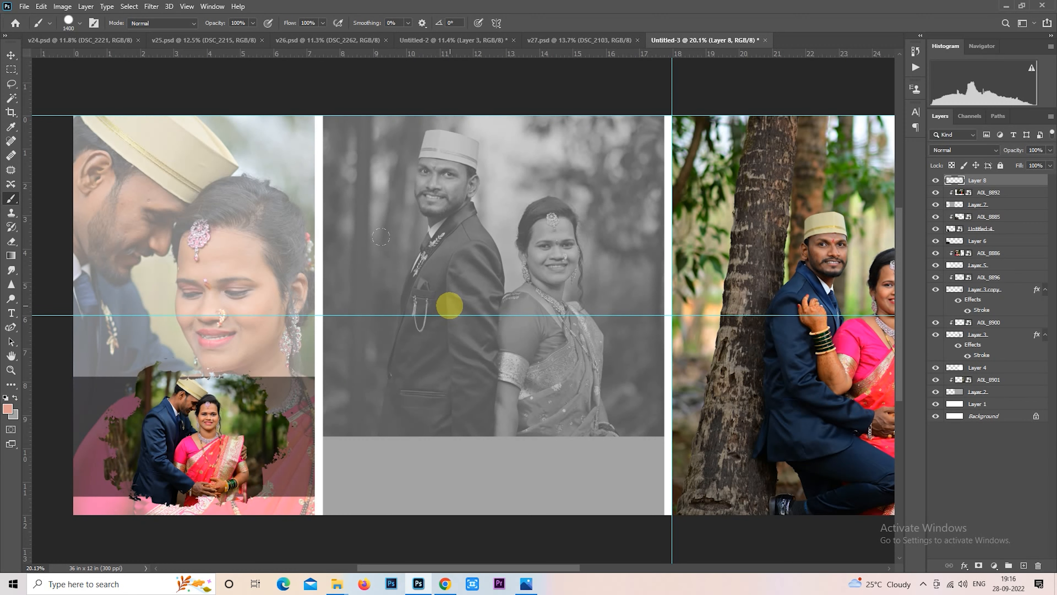
{"action": "left_click", "coordinate": [449, 305]}
{"action": "left_click", "coordinate": [10, 69]}
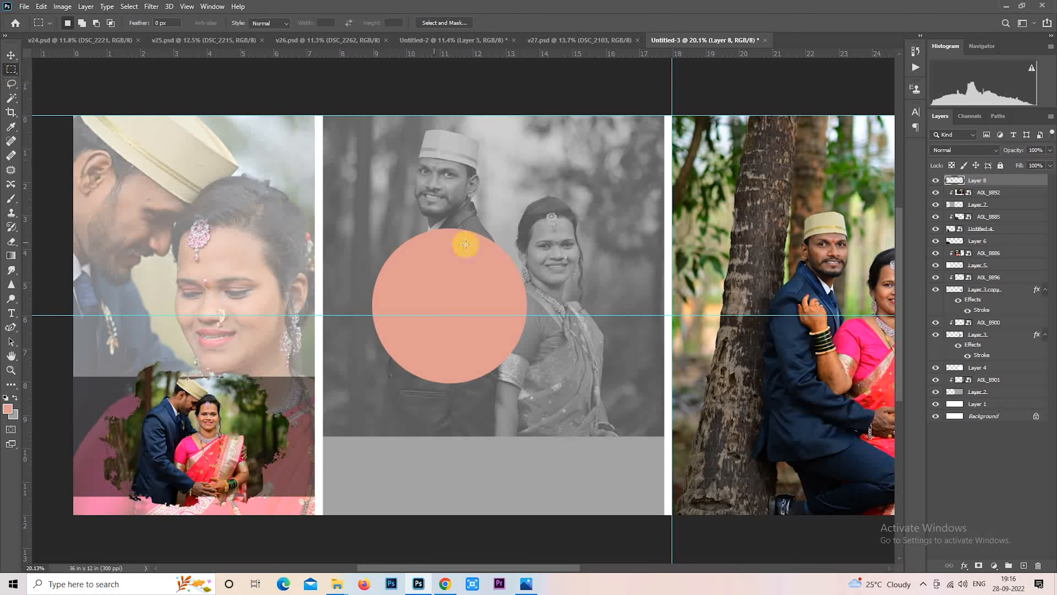
Step: Copy the stroke layer style from Layer 3 copy to the circle on Layer 8
{"action": "left_click", "coordinate": [974, 289]}
{"action": "right_click", "coordinate": [974, 289]}
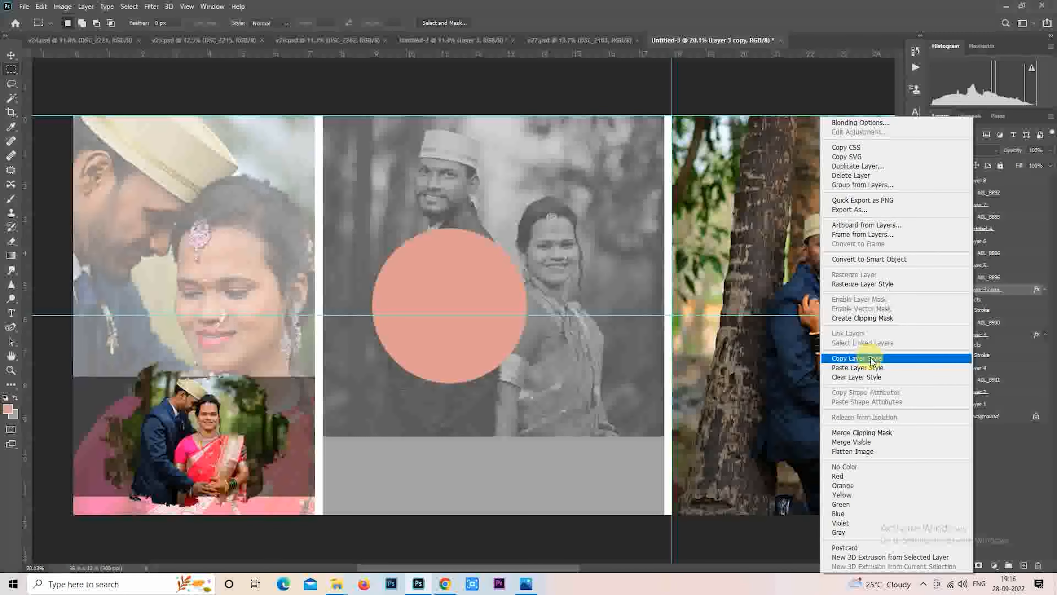
{"action": "left_click", "coordinate": [872, 359]}
{"action": "left_click", "coordinate": [981, 181]}
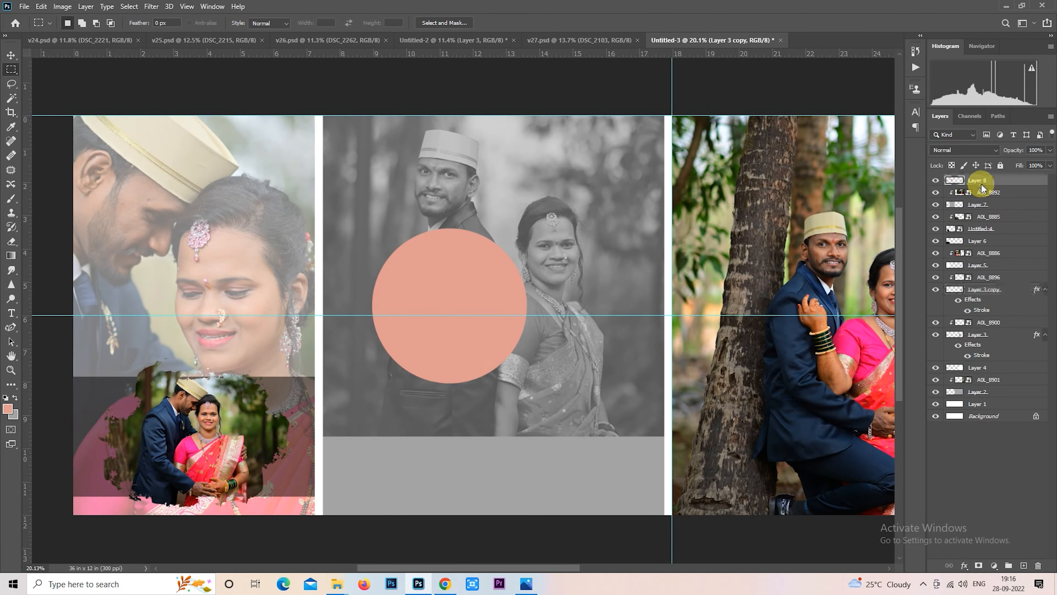
{"action": "right_click", "coordinate": [981, 183]}
{"action": "left_click", "coordinate": [892, 369]}
Step: Scale the salmon circle down and move it towards the left side of the centre panel
{"action": "right_click", "coordinate": [454, 252]}
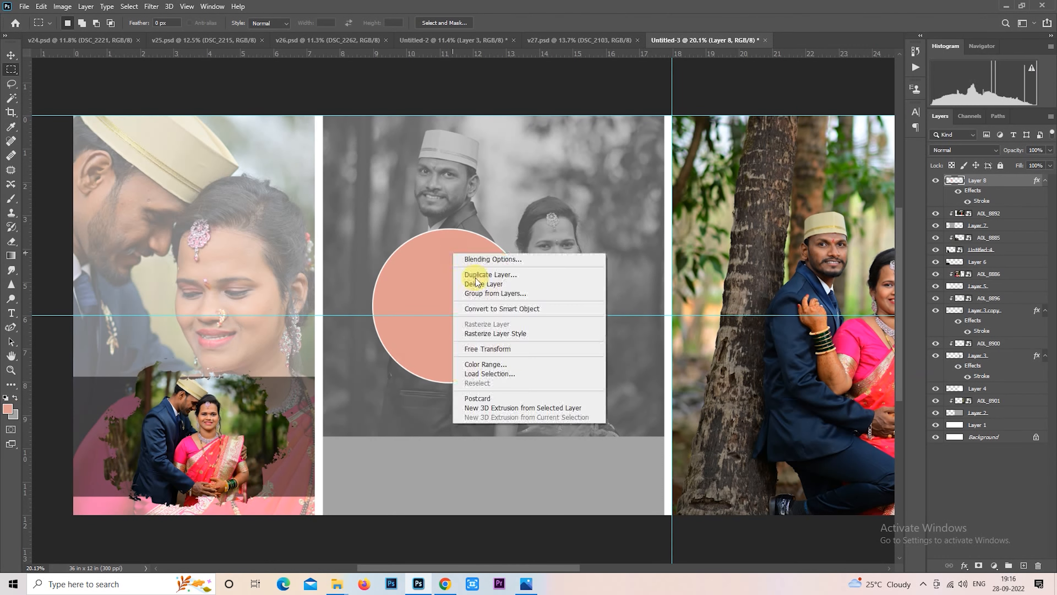
{"action": "left_click", "coordinate": [521, 350]}
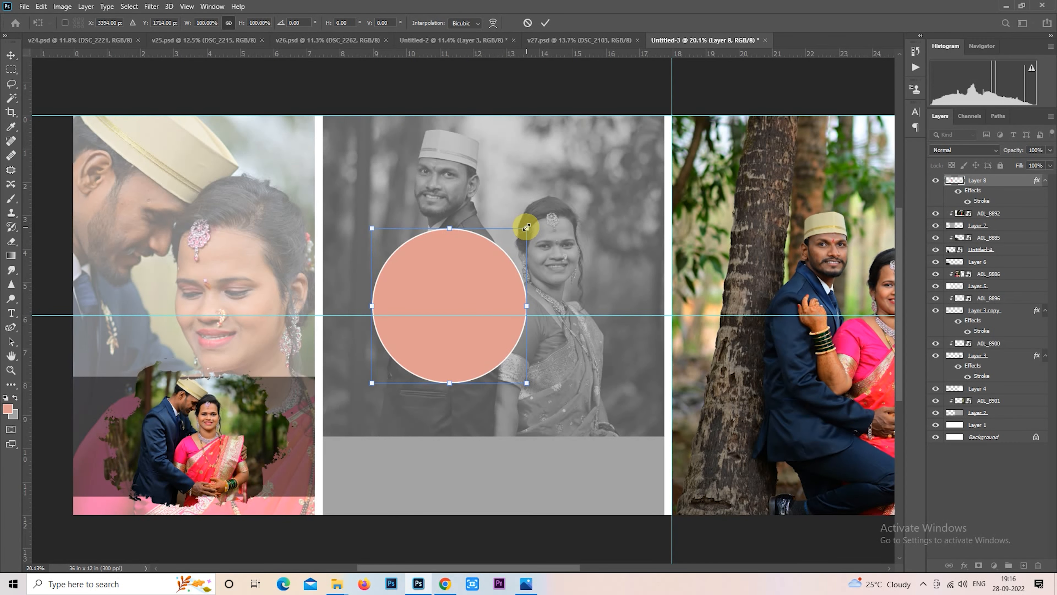
{"action": "left_click_drag", "start_coordinate": [526, 226], "coordinate": [509, 245]}
{"action": "left_click_drag", "start_coordinate": [475, 285], "coordinate": [453, 291]}
{"action": "key", "text": "Return"}
Step: Duplicate the circle layer and place the copy beside the original with a small gap
{"action": "key", "text": "ctrl+j"}
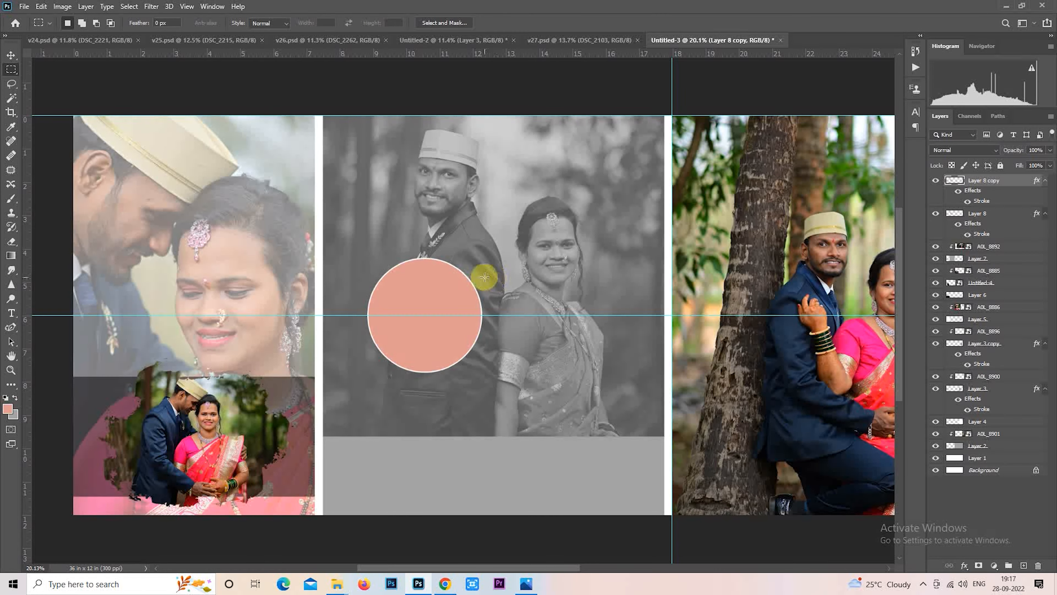
{"action": "right_click", "coordinate": [484, 278]}
{"action": "left_click", "coordinate": [543, 373]}
{"action": "left_click_drag", "start_coordinate": [456, 332], "coordinate": [568, 319]}
{"action": "key", "text": "Return"}
{"action": "key", "text": "m"}
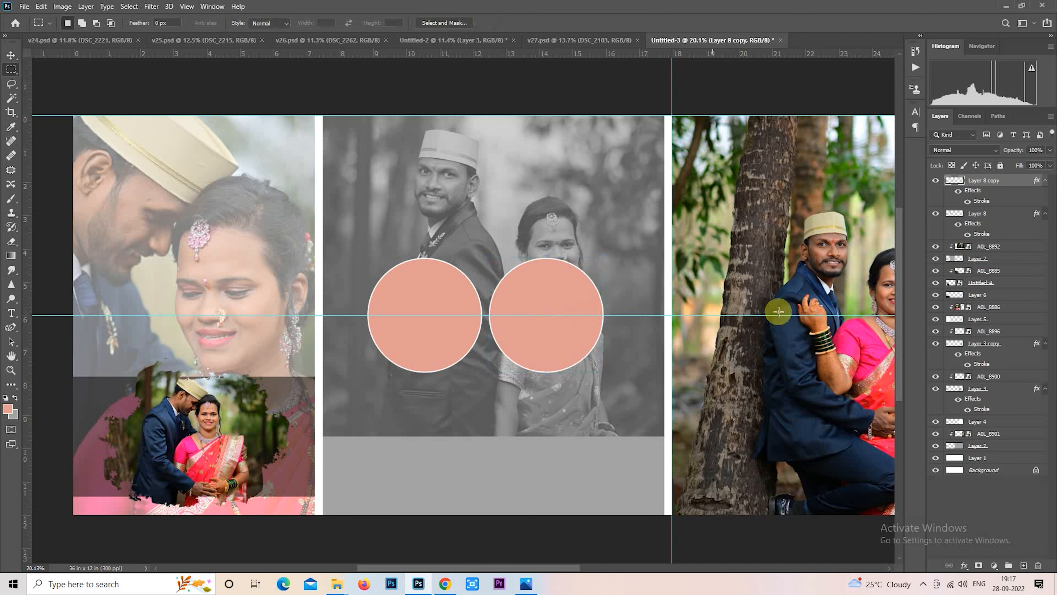
Step: Scale both circles together to about 118.28% and centre them along the lower edge of the grey panel
{"action": "left_click", "coordinate": [991, 217], "text": "shift"}
{"action": "right_click", "coordinate": [483, 310]}
{"action": "left_click", "coordinate": [576, 417]}
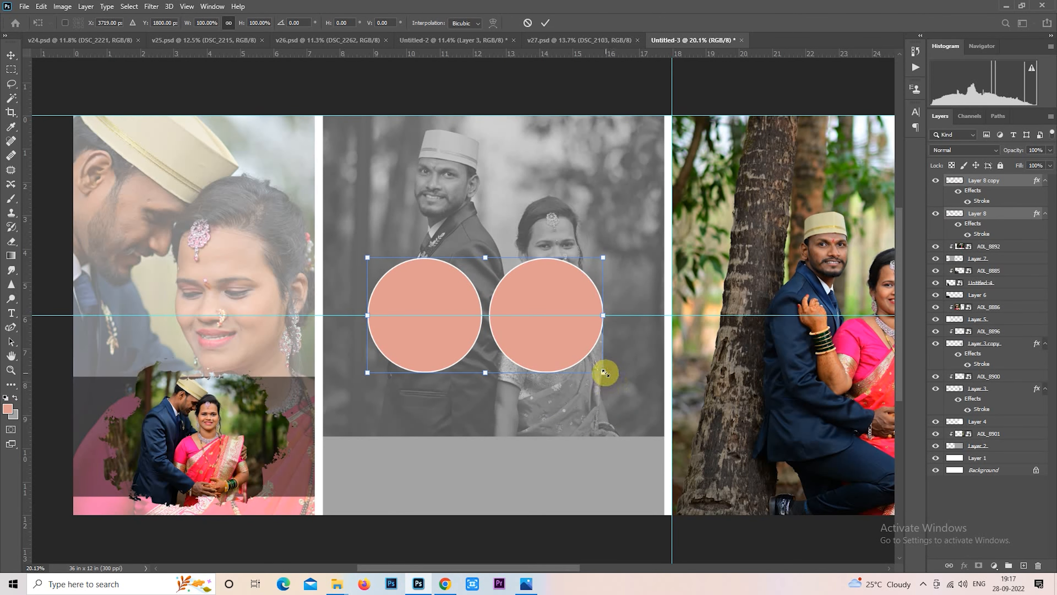
{"action": "left_click_drag", "start_coordinate": [605, 372], "coordinate": [588, 464]}
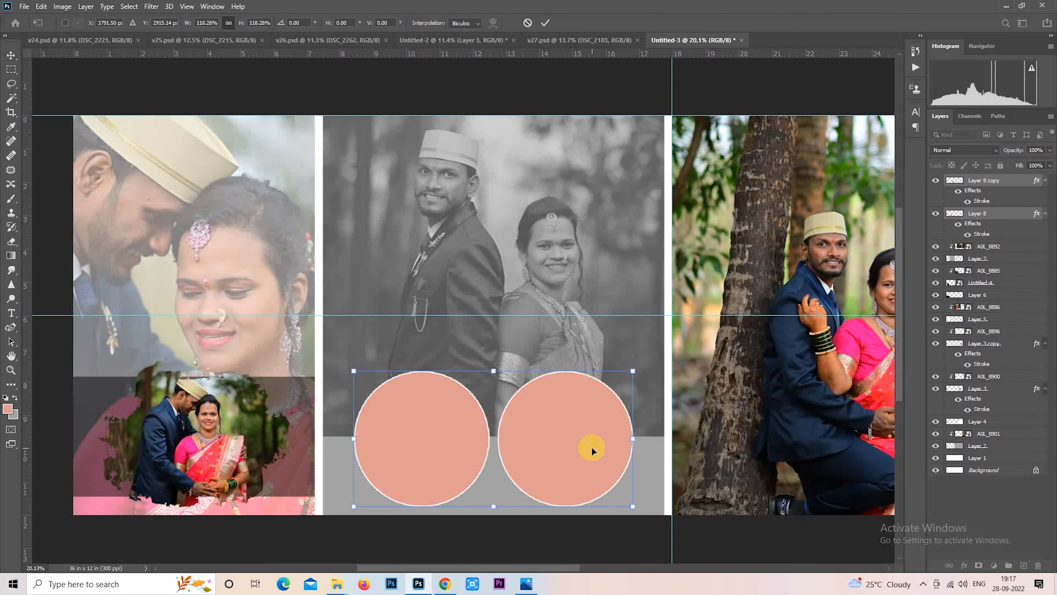
Step: Duplicate Layer 8, rasterize the original's layer style, and turn the original black with a Hue/Saturation lightness of -100
{"action": "left_click", "coordinate": [982, 212]}
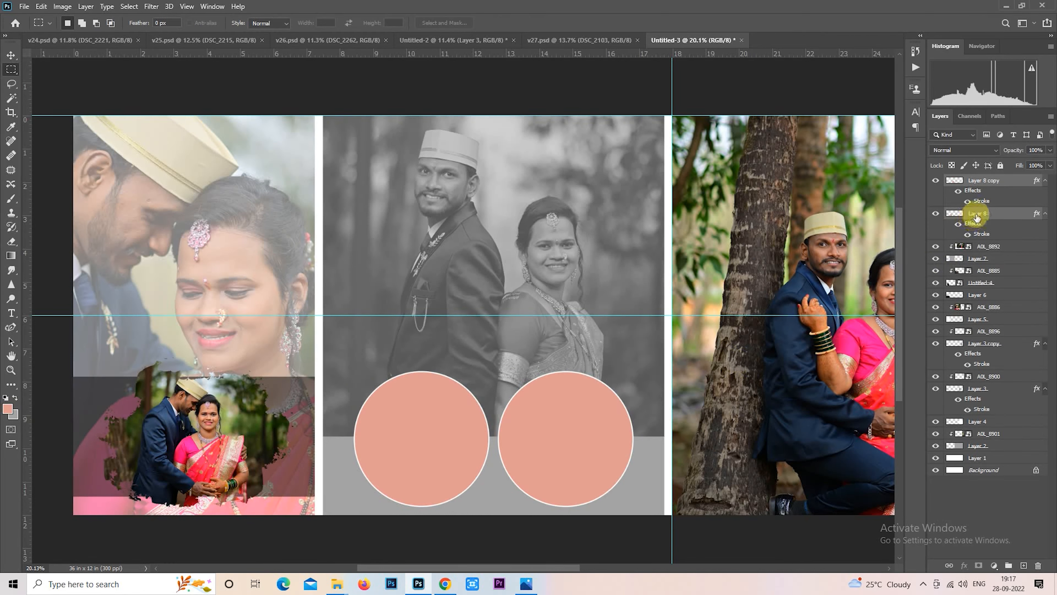
{"action": "key", "text": "ctrl+j"}
{"action": "right_click", "coordinate": [985, 246]}
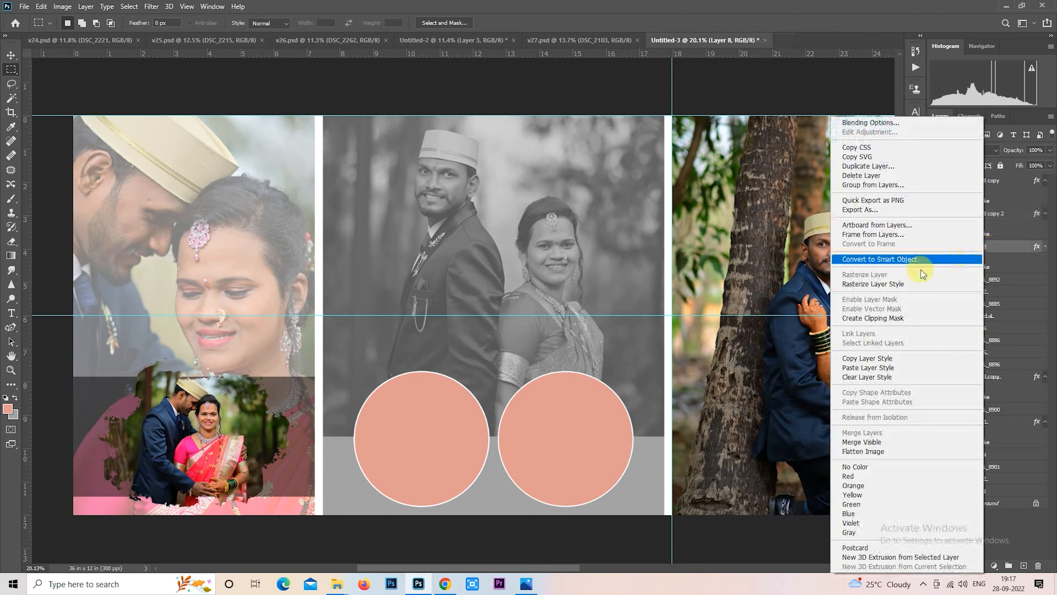
{"action": "left_click", "coordinate": [881, 284]}
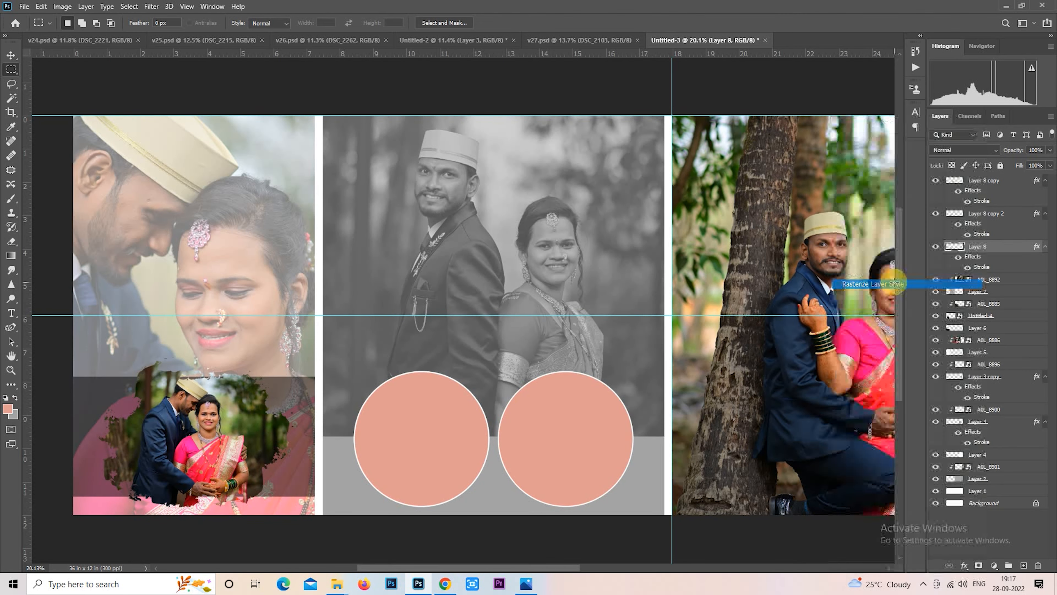
{"action": "key", "text": "ctrl+u"}
{"action": "left_click_drag", "start_coordinate": [730, 231], "coordinate": [627, 238]}
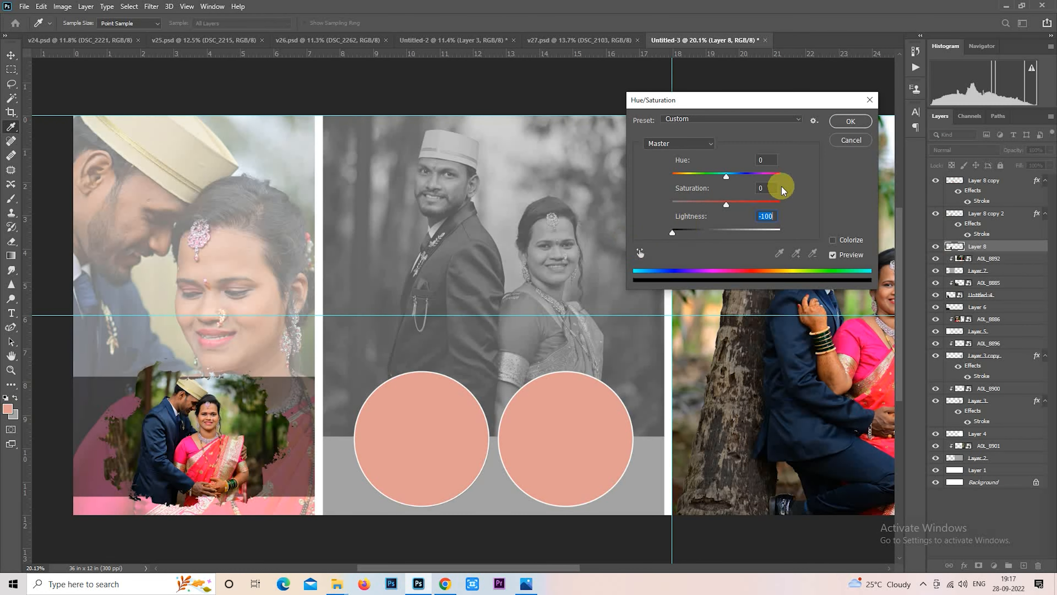
{"action": "left_click", "coordinate": [847, 122]}
Step: Shrink the black circle, centre it behind the gap between the two salmon circles, and set its opacity to 50%
{"action": "right_click", "coordinate": [501, 322]}
{"action": "left_click", "coordinate": [603, 429]}
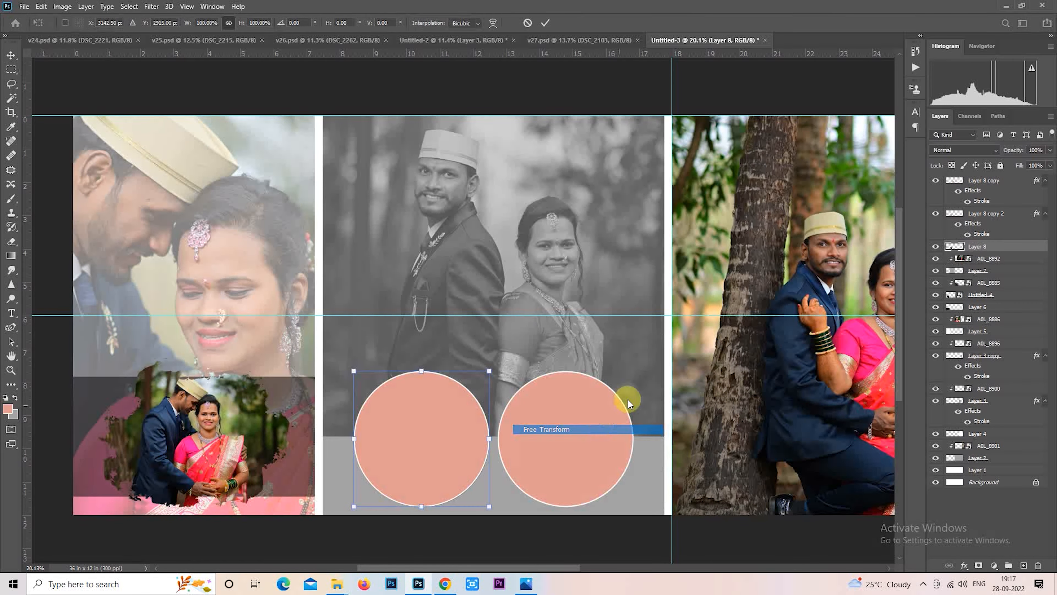
{"action": "left_click_drag", "start_coordinate": [489, 369], "coordinate": [539, 485]}
{"action": "key", "text": "Return"}
{"action": "key", "text": "m"}
{"action": "key", "text": "5"}
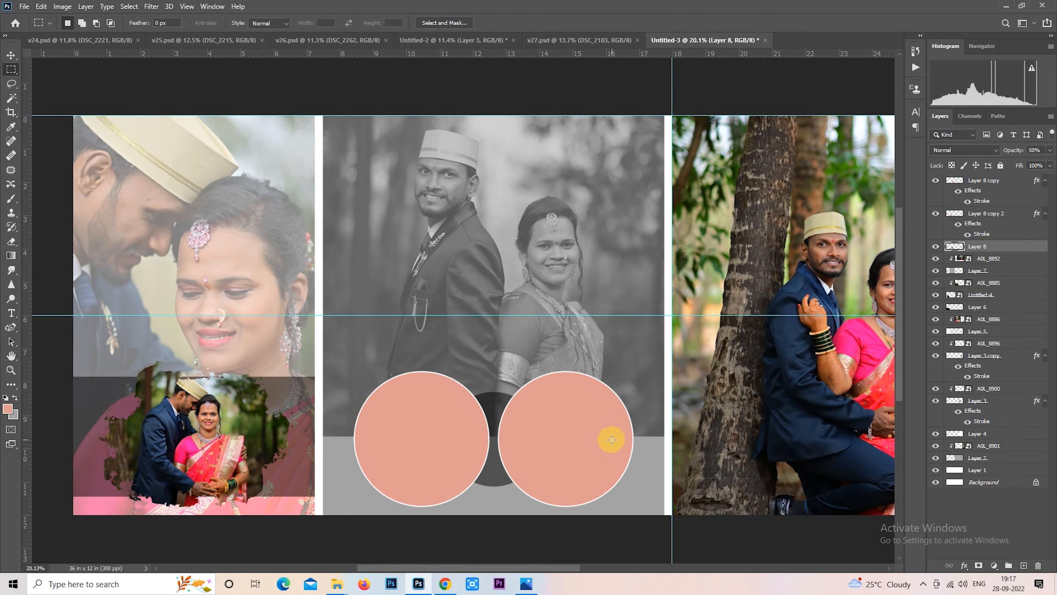
Step: Place the photos A0L_8891 and A0L_8893 from the cp folder into the spread, directly above Layer 8 copy 2
{"action": "left_click", "coordinate": [987, 215]}
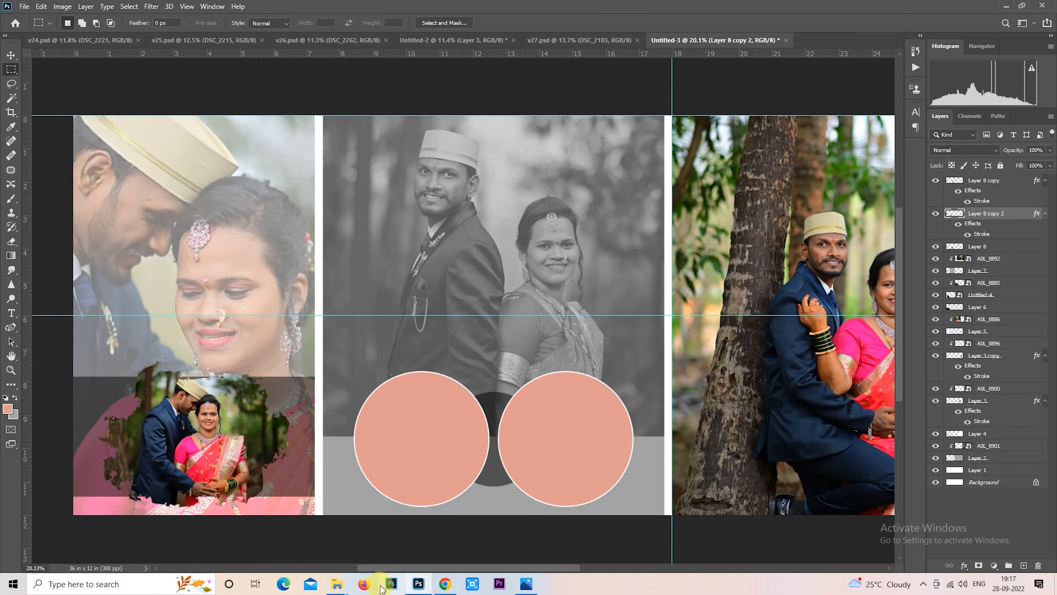
{"action": "left_click", "coordinate": [339, 585]}
{"action": "left_click", "coordinate": [411, 534]}
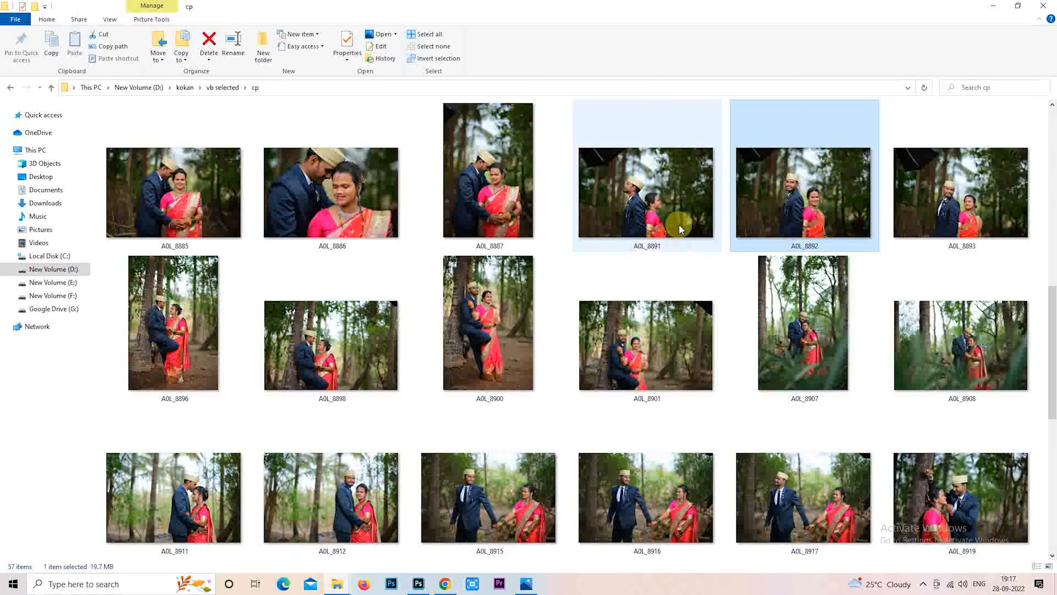
{"action": "left_click", "coordinate": [706, 218]}
{"action": "left_click", "coordinate": [940, 208], "text": "ctrl"}
{"action": "left_click_drag", "start_coordinate": [683, 200], "coordinate": [459, 430]}
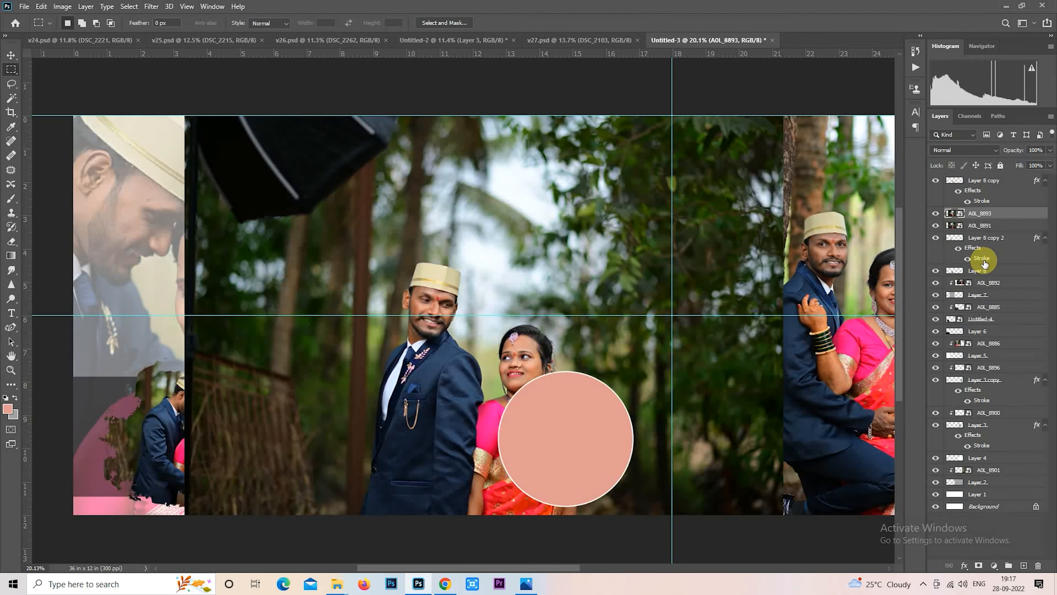
Step: Scale both placed photos together to about 46.69% and position them over the circle nearer the brush-masked strip
{"action": "left_click", "coordinate": [989, 227], "text": "shift"}
{"action": "right_click", "coordinate": [495, 221]}
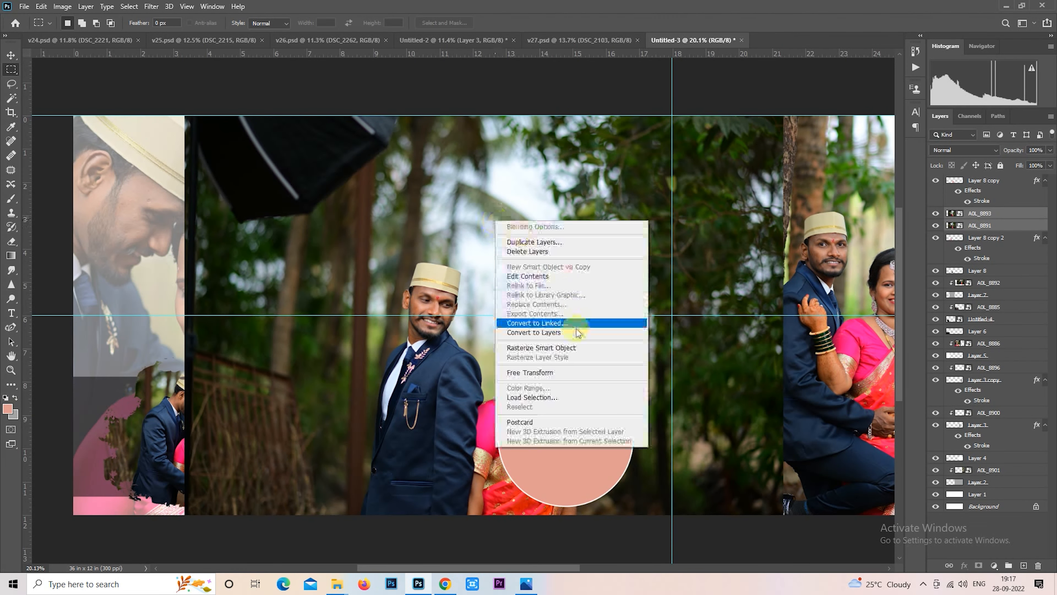
{"action": "left_click", "coordinate": [577, 368]}
{"action": "left_click_drag", "start_coordinate": [784, 115], "coordinate": [593, 319]}
{"action": "left_click_drag", "start_coordinate": [532, 375], "coordinate": [500, 376]}
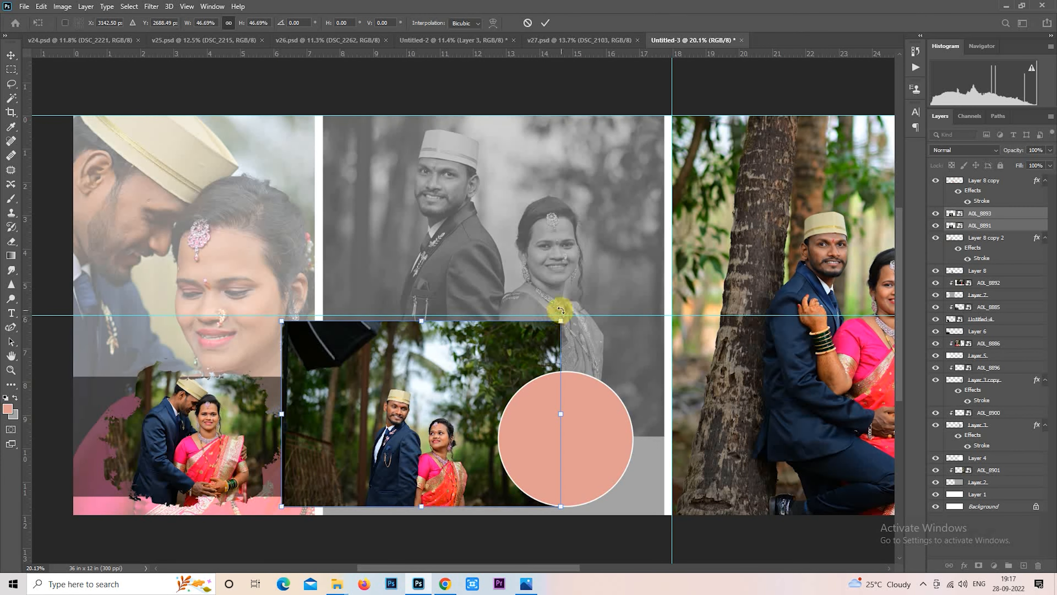
{"action": "key", "text": "Return"}
Step: Move A0L_8893 above Layer 8 copy, shift it over that circle, and clip it to the circle
{"action": "left_click", "coordinate": [980, 216]}
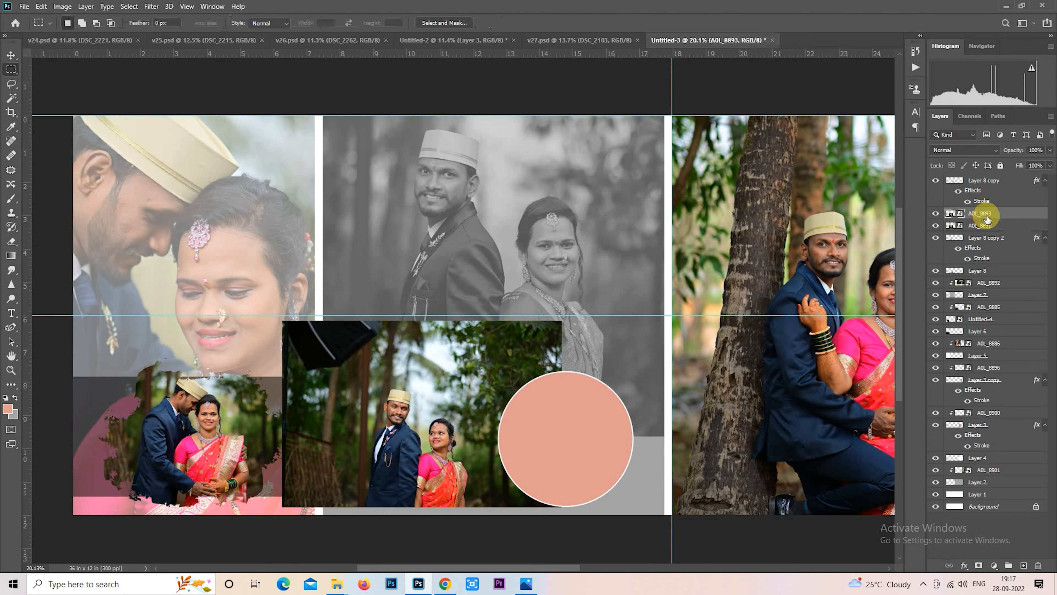
{"action": "left_click_drag", "start_coordinate": [990, 214], "coordinate": [987, 177]}
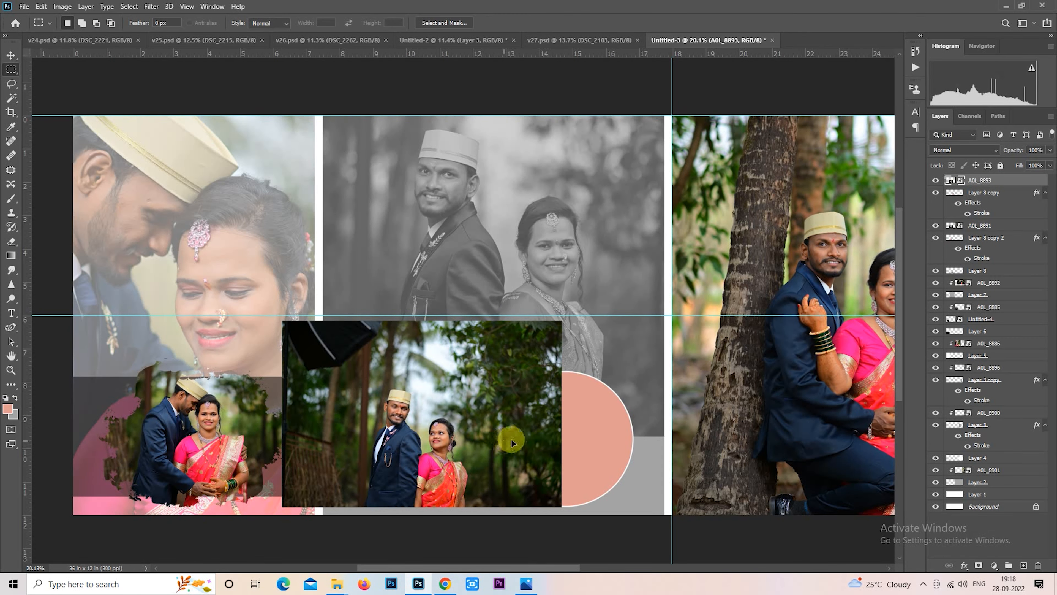
{"action": "left_click_drag", "start_coordinate": [512, 443], "coordinate": [649, 433]}
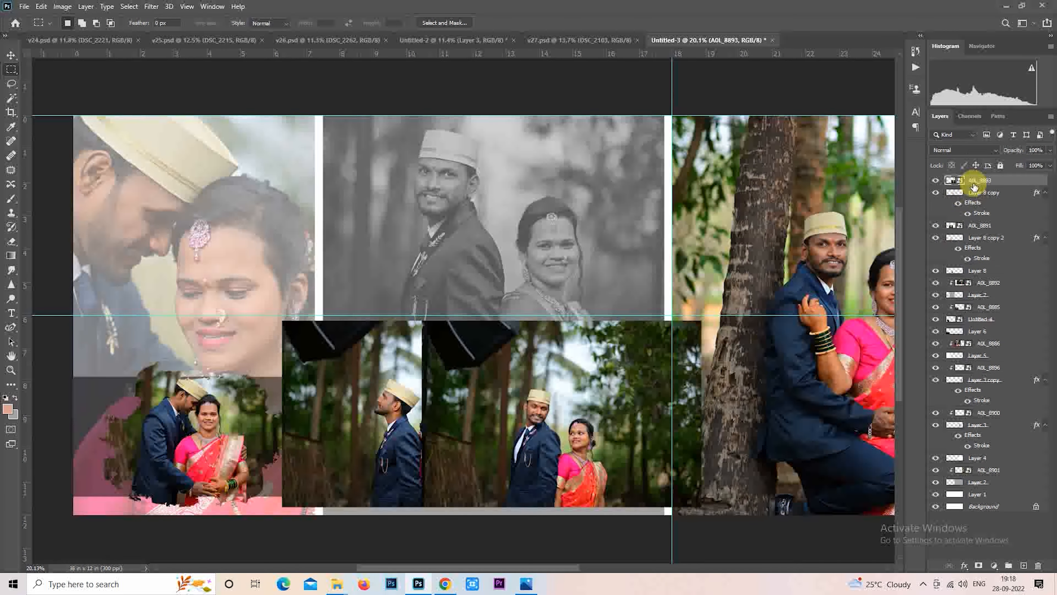
{"action": "right_click", "coordinate": [974, 187]}
{"action": "left_click", "coordinate": [876, 343]}
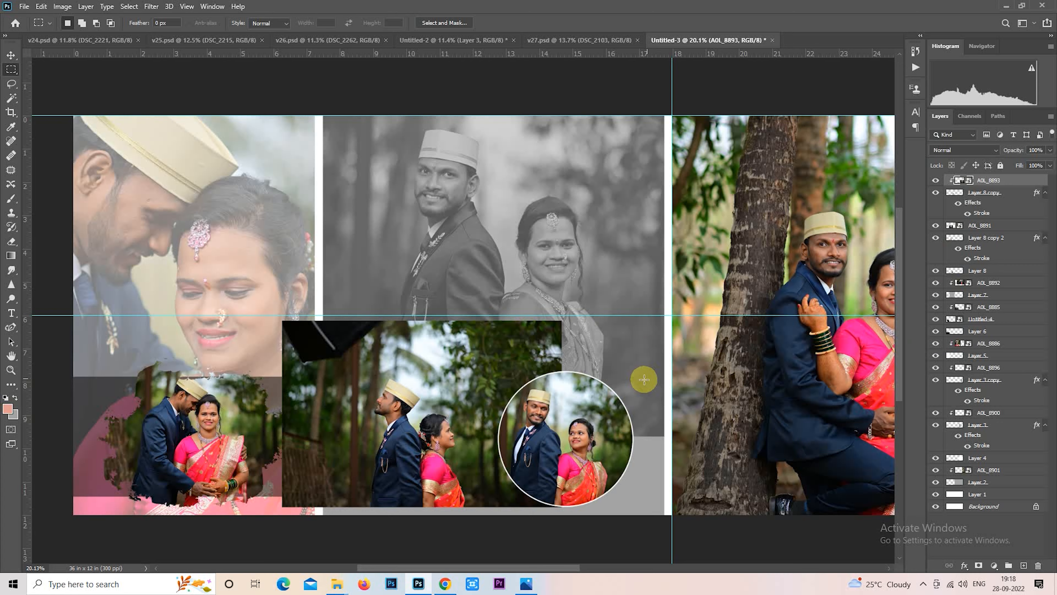
Step: Nudge the clipped A0L_8893 photo sideways so the couple sits centred inside its circle
{"action": "right_click", "coordinate": [586, 410]}
{"action": "left_click", "coordinate": [646, 332]}
{"action": "left_click_drag", "start_coordinate": [616, 429], "coordinate": [624, 431]}
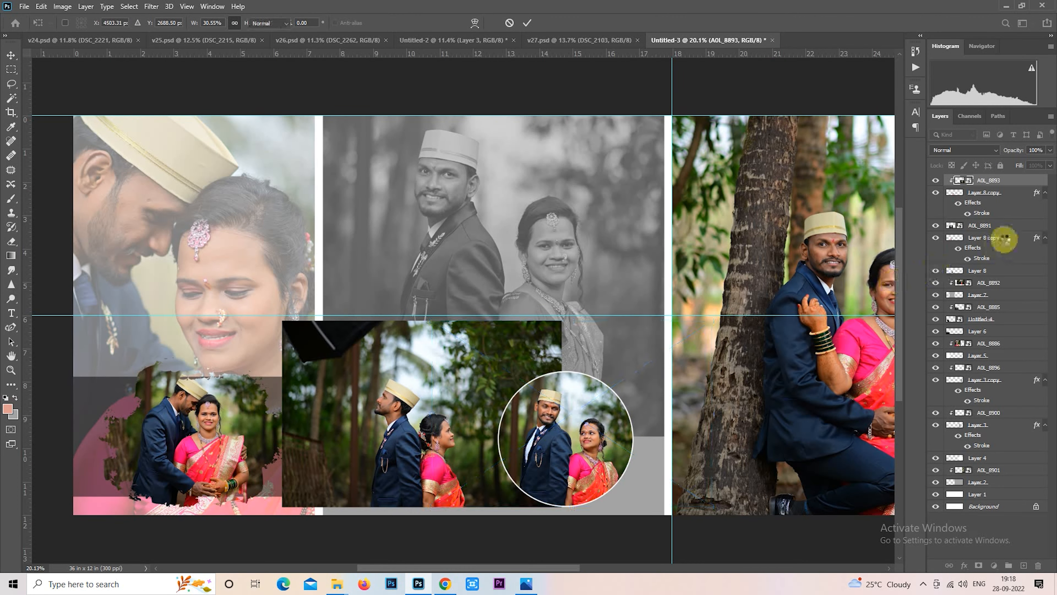
{"action": "key", "text": "Return"}
Step: Clip the A0L_8891 photo to the other circle, Layer 8 copy 2
{"action": "left_click", "coordinate": [990, 225]}
{"action": "right_click", "coordinate": [970, 225]}
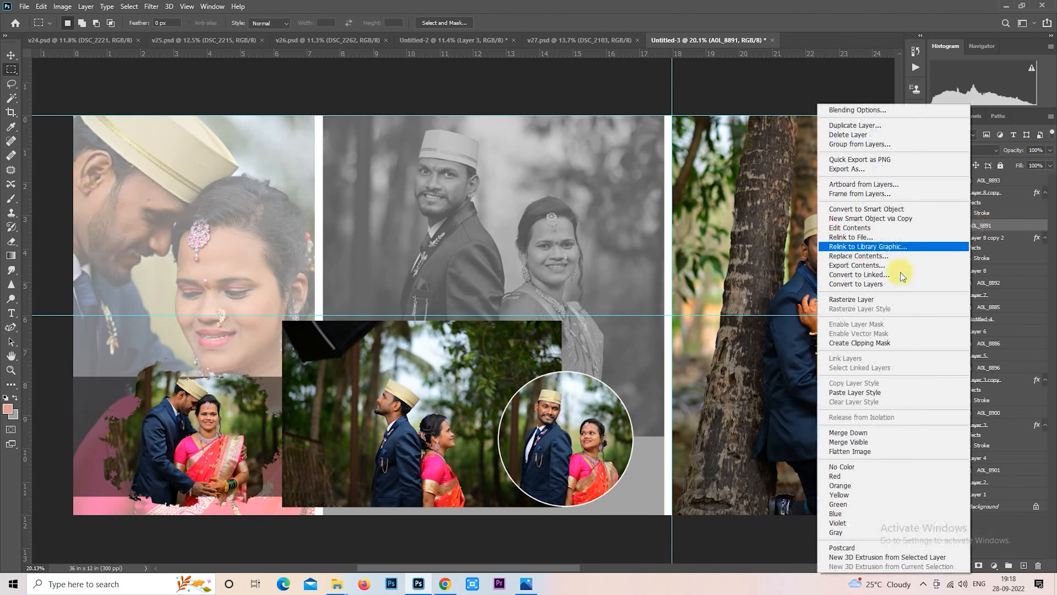
{"action": "left_click", "coordinate": [865, 342]}
Step: Scale the clipped A0L_8891 photo to about 29.17% and adjust its position so the couple fits inside the circle
{"action": "right_click", "coordinate": [444, 403]}
{"action": "left_click", "coordinate": [496, 328]}
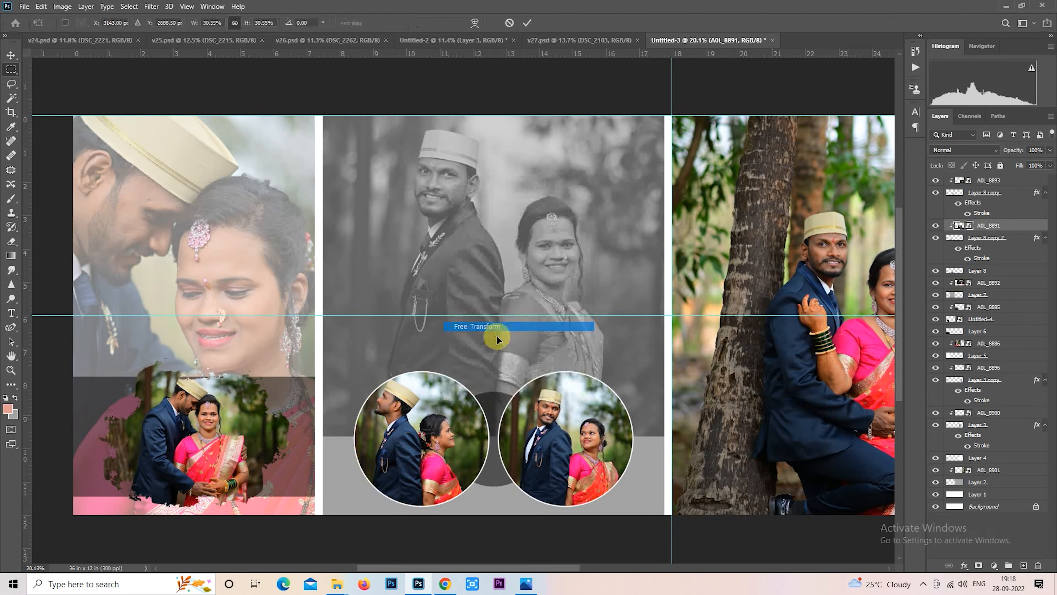
{"action": "left_click_drag", "start_coordinate": [284, 318], "coordinate": [295, 327]}
{"action": "left_click_drag", "start_coordinate": [442, 403], "coordinate": [444, 402]}
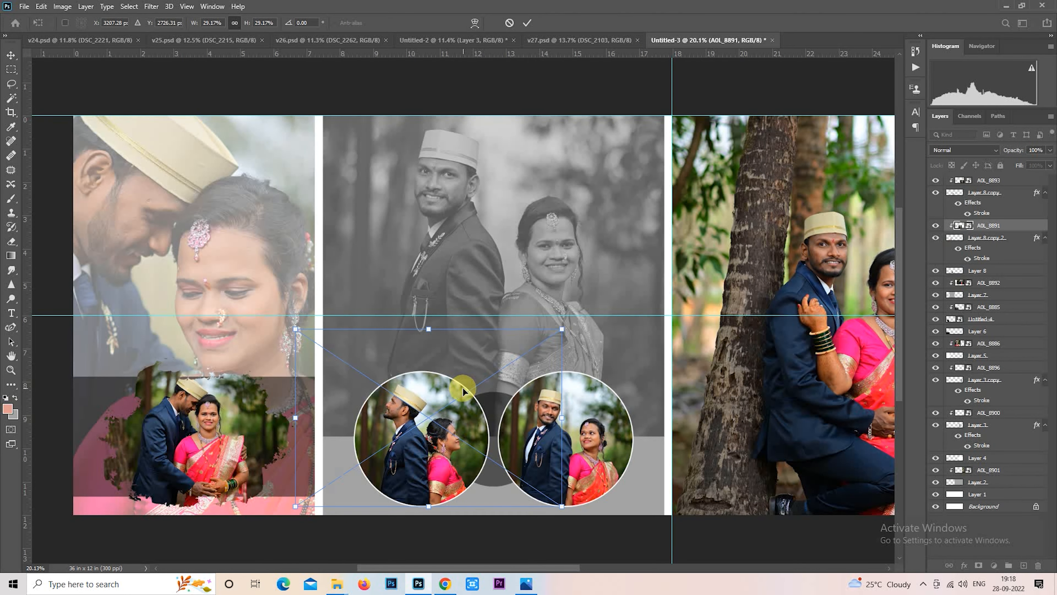
{"action": "key", "text": "Return"}
{"action": "key", "text": "m"}
Step: Remove the horizontal guide along the upper edge of the spread
{"action": "key", "text": "ctrl+minus"}
{"action": "key", "text": "ctrl+minus"}
{"action": "scroll", "coordinate": [493, 403], "scroll_direction": "up", "scroll_amount": 1}
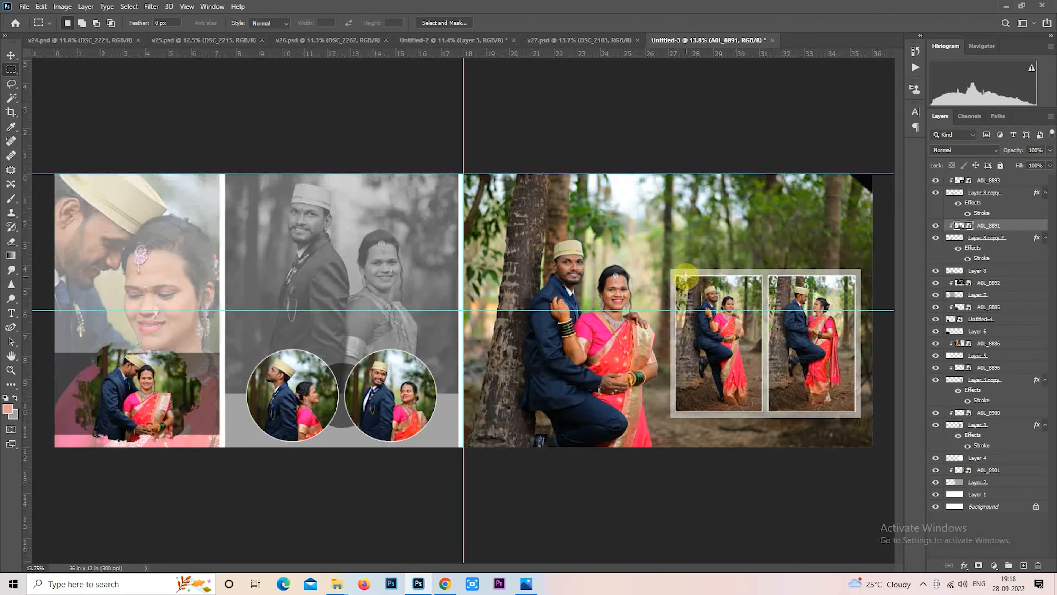
{"action": "scroll", "coordinate": [686, 276], "scroll_direction": "down", "scroll_amount": 2}
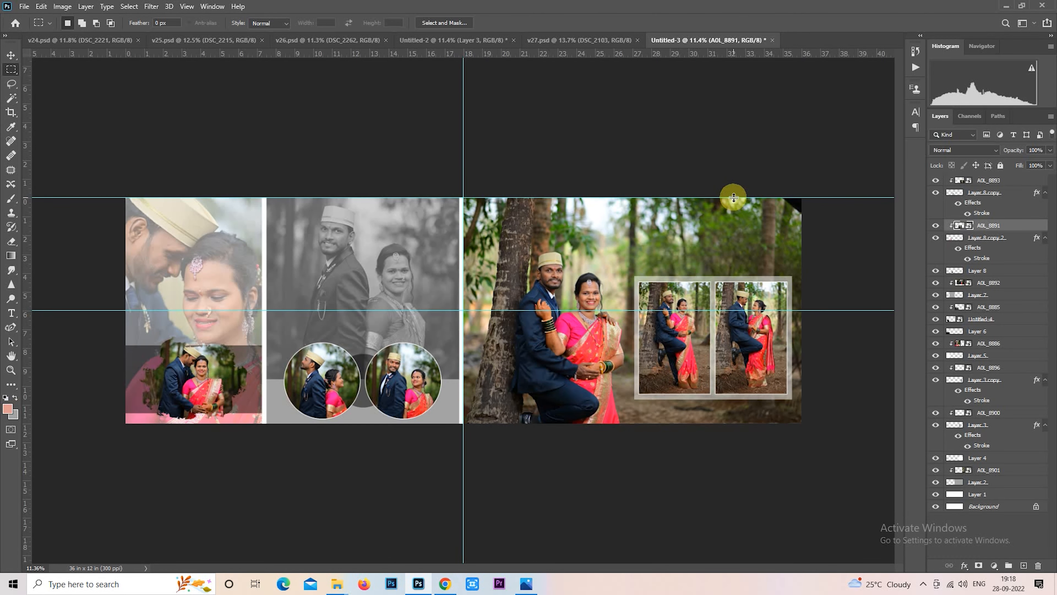
{"action": "left_click_drag", "start_coordinate": [733, 198], "coordinate": [720, 54]}
{"action": "scroll", "coordinate": [616, 238], "scroll_direction": "up", "scroll_amount": 1}
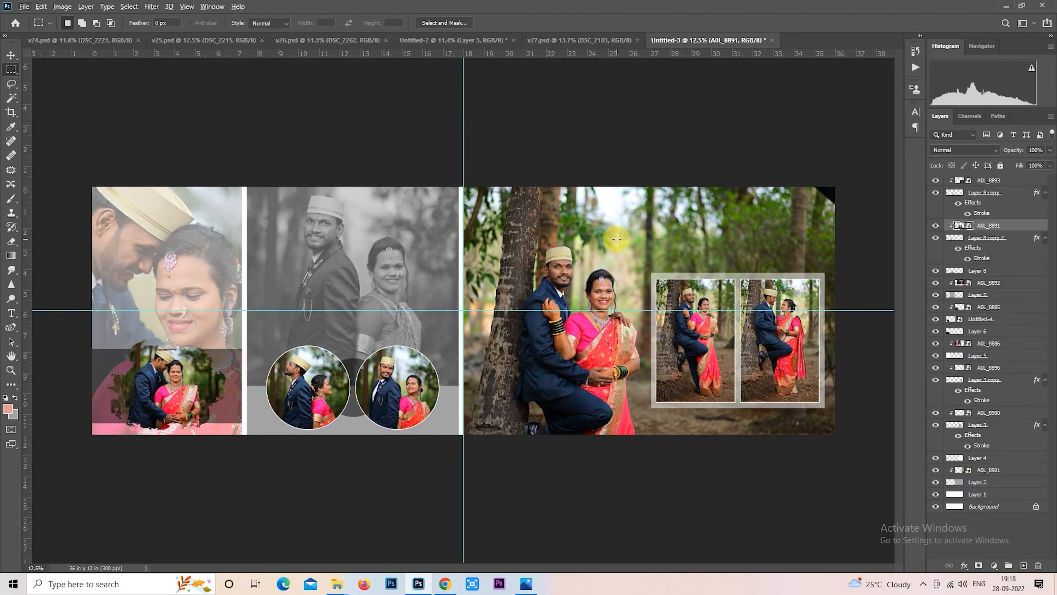
{"action": "scroll", "coordinate": [617, 239], "scroll_direction": "up", "scroll_amount": 1}
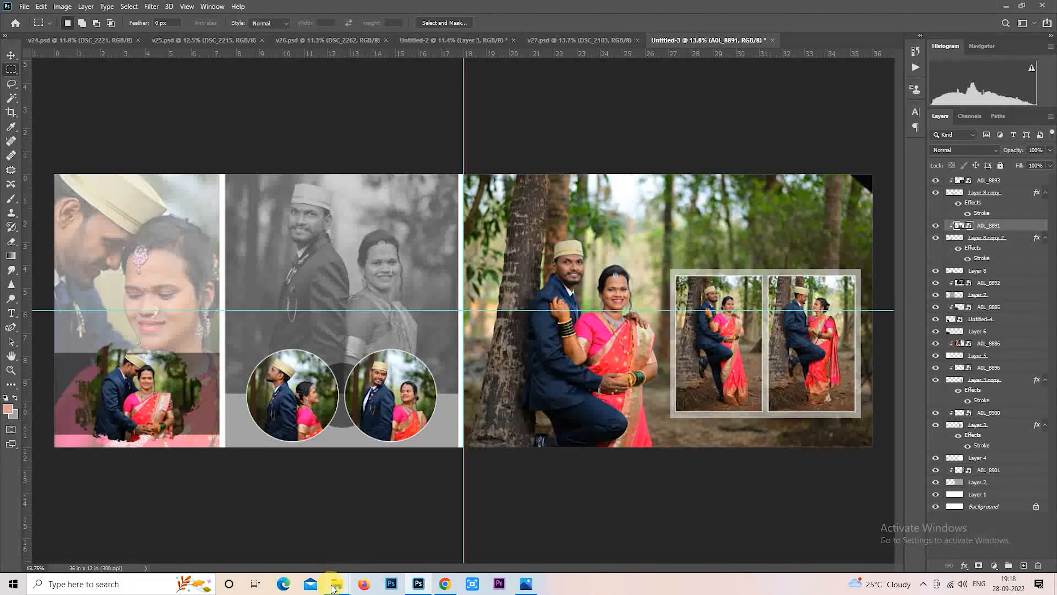
Step: Place the calligraphy image (2) from the couple folder, scaled to about 140.11%, and move it above the two framed insets
{"action": "mouse_move", "coordinate": [336, 583]}
{"action": "left_click", "coordinate": [607, 534]}
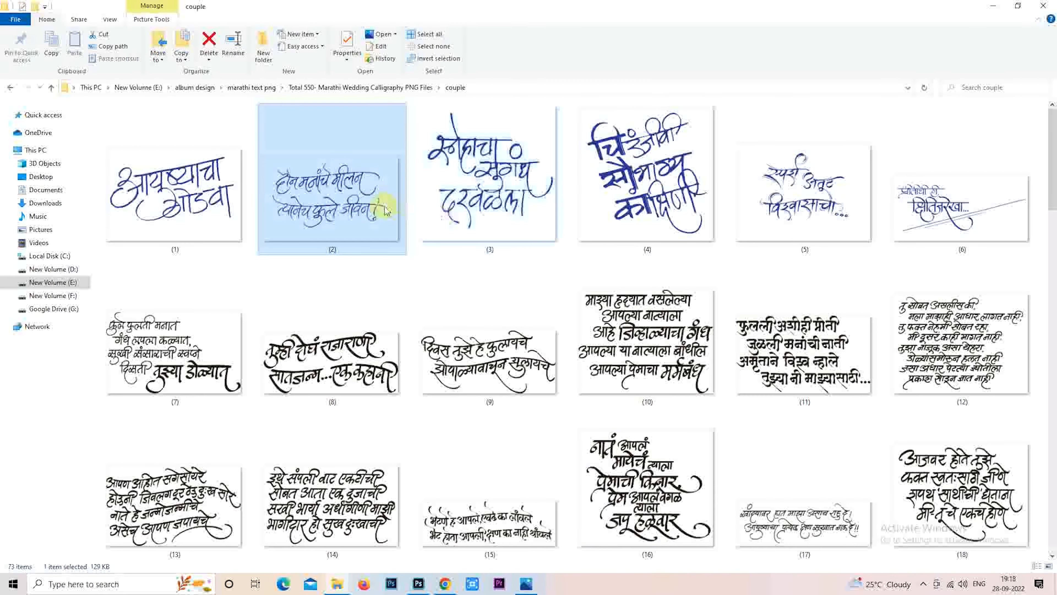
{"action": "left_click_drag", "start_coordinate": [362, 204], "coordinate": [559, 285]}
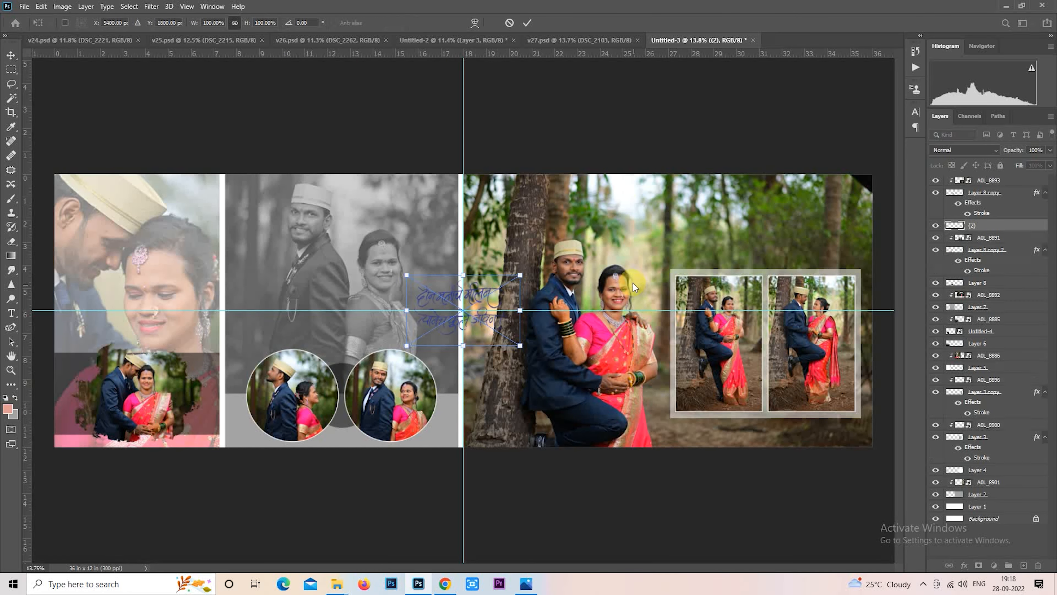
{"action": "key", "text": "Return"}
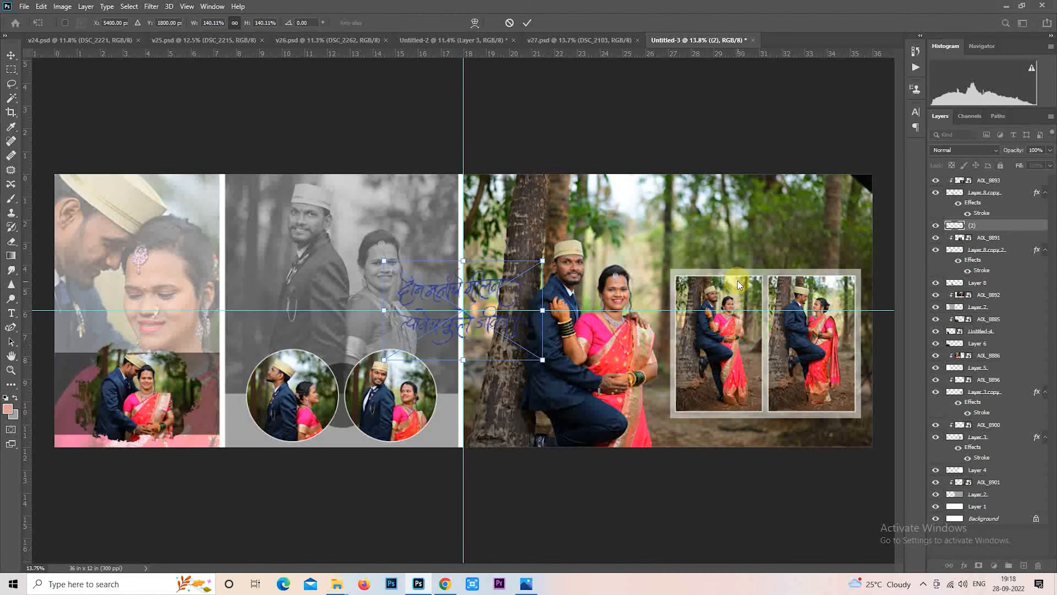
{"action": "key", "text": "m"}
{"action": "left_click_drag", "start_coordinate": [516, 345], "coordinate": [625, 250]}
Step: Rasterize the calligraphy layer and turn it white with a Hue/Saturation lightness of +100
{"action": "scroll", "coordinate": [806, 256], "scroll_direction": "up", "scroll_amount": 3}
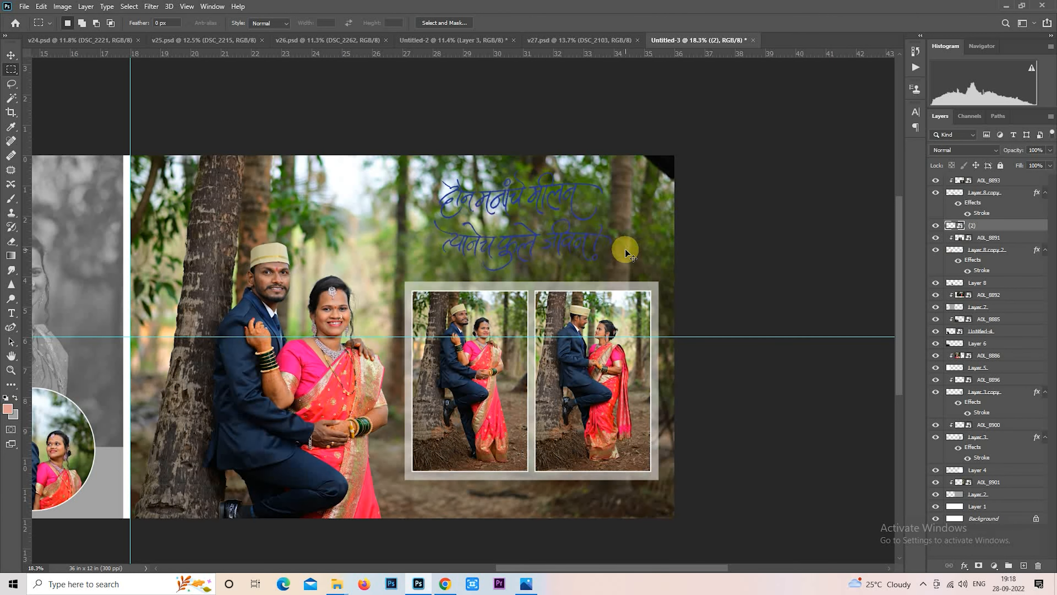
{"action": "right_click", "coordinate": [981, 225]}
{"action": "left_click", "coordinate": [896, 300]}
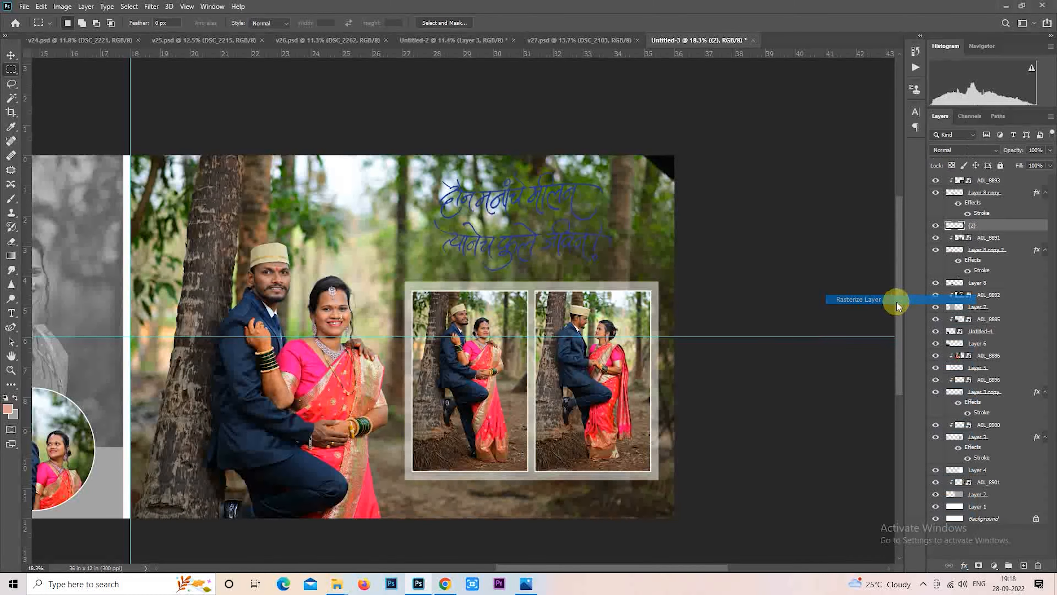
{"action": "key", "text": "ctrl+u"}
{"action": "left_click_drag", "start_coordinate": [727, 232], "coordinate": [780, 232]}
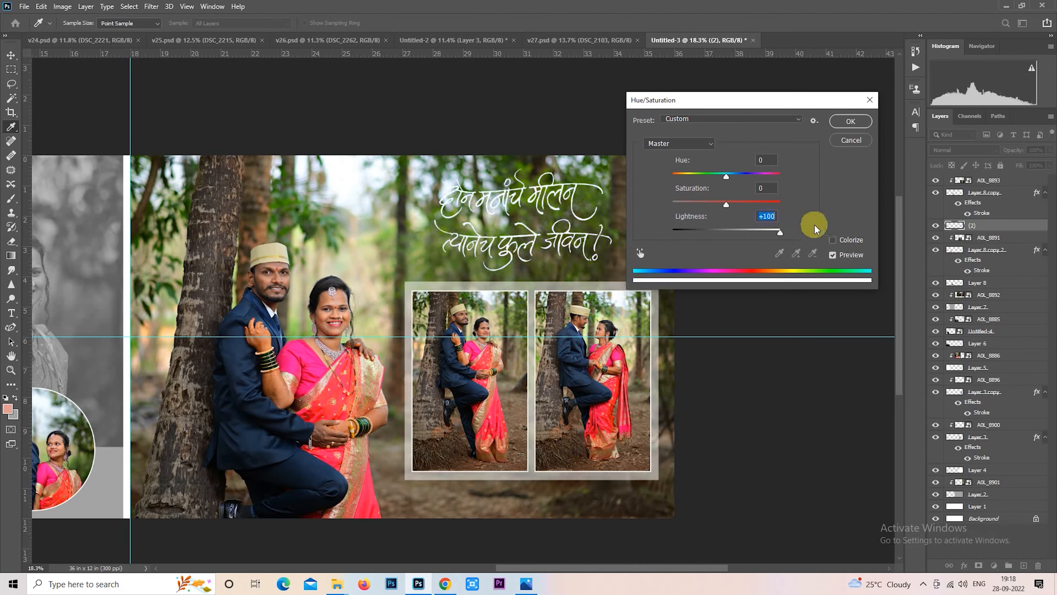
{"action": "left_click", "coordinate": [860, 128]}
Step: Shrink the white calligraphy slightly and centre it above the two framed insets
{"action": "right_click", "coordinate": [544, 185]}
{"action": "left_click", "coordinate": [612, 294]}
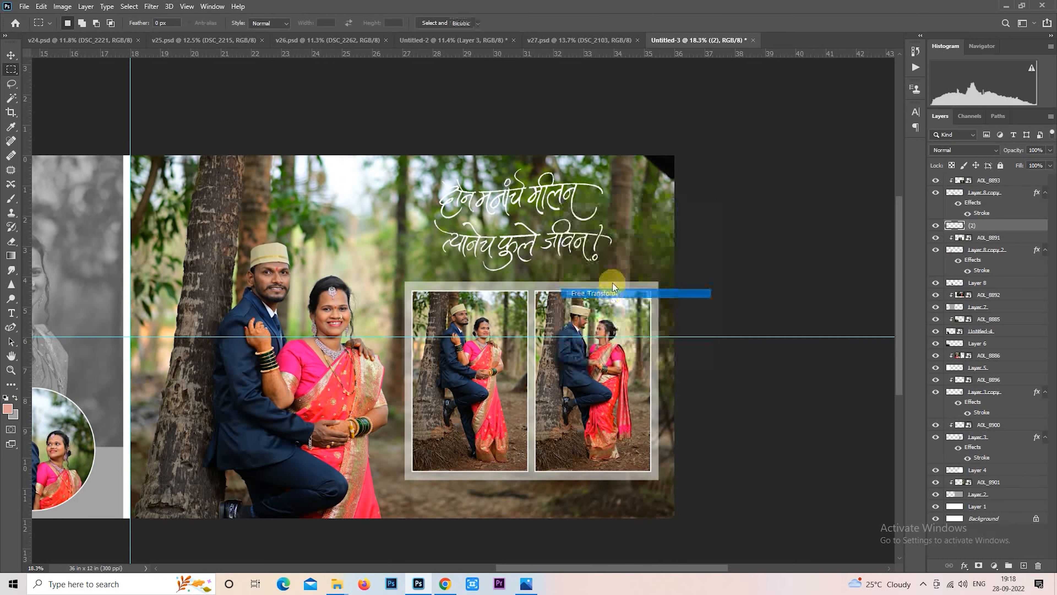
{"action": "left_click_drag", "start_coordinate": [610, 167], "coordinate": [594, 175]}
{"action": "left_click_drag", "start_coordinate": [555, 217], "coordinate": [566, 219]}
{"action": "key", "text": "Return"}
{"action": "key", "text": "m"}
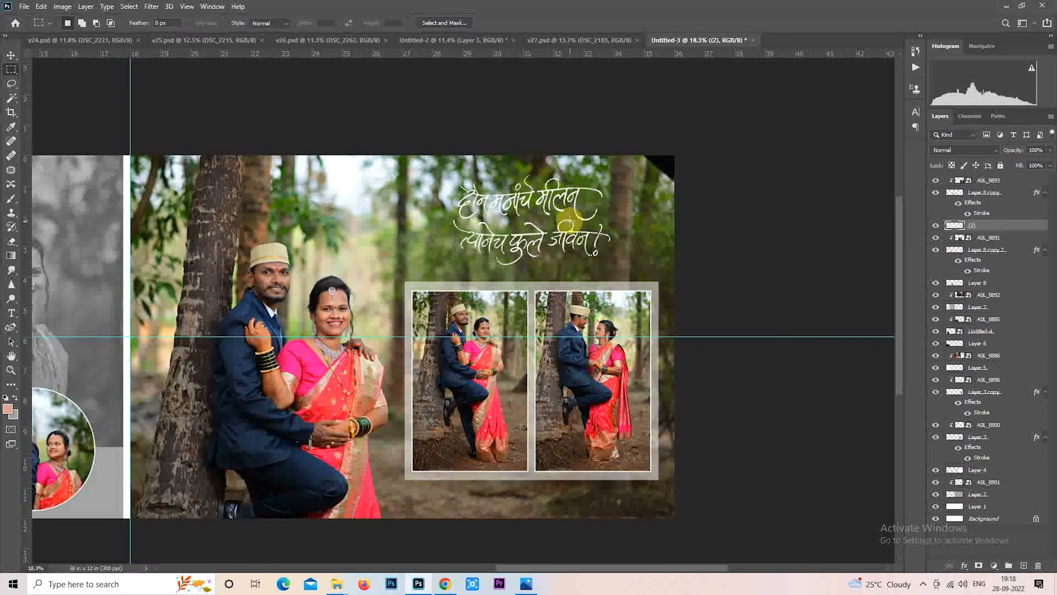
{"action": "scroll", "coordinate": [571, 223], "scroll_direction": "down", "scroll_amount": 5}
{"action": "scroll", "coordinate": [571, 223], "scroll_direction": "up", "scroll_amount": 2}
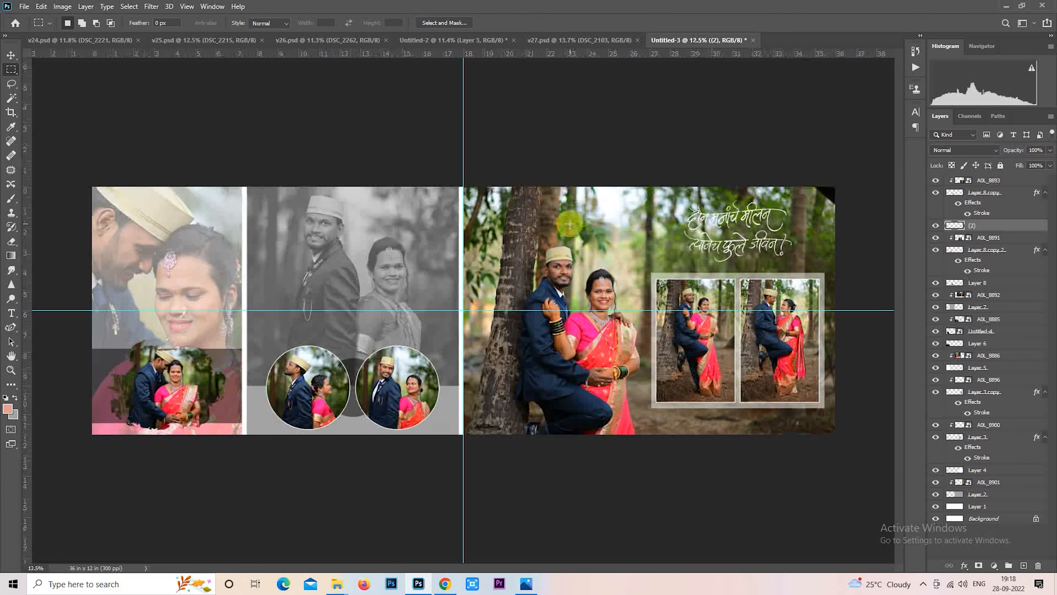